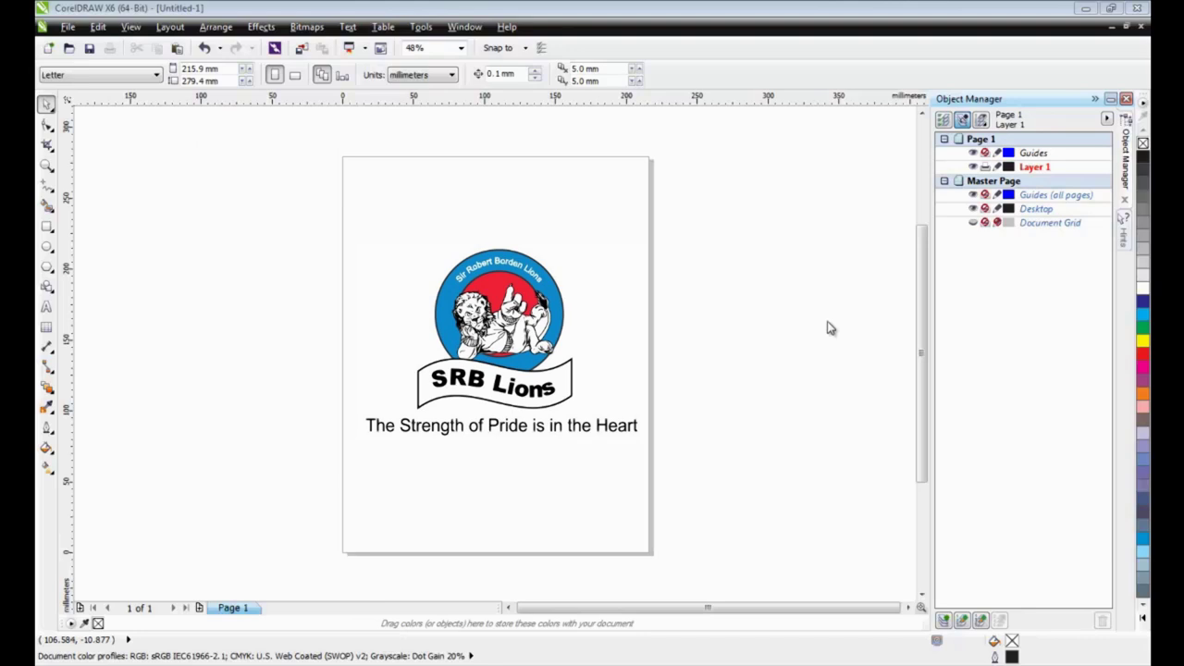
Undo the finished logo and import the CGS07727 clipart from the Sports_Mascots folder
key(ctrl+z)
key(ctrl+z)
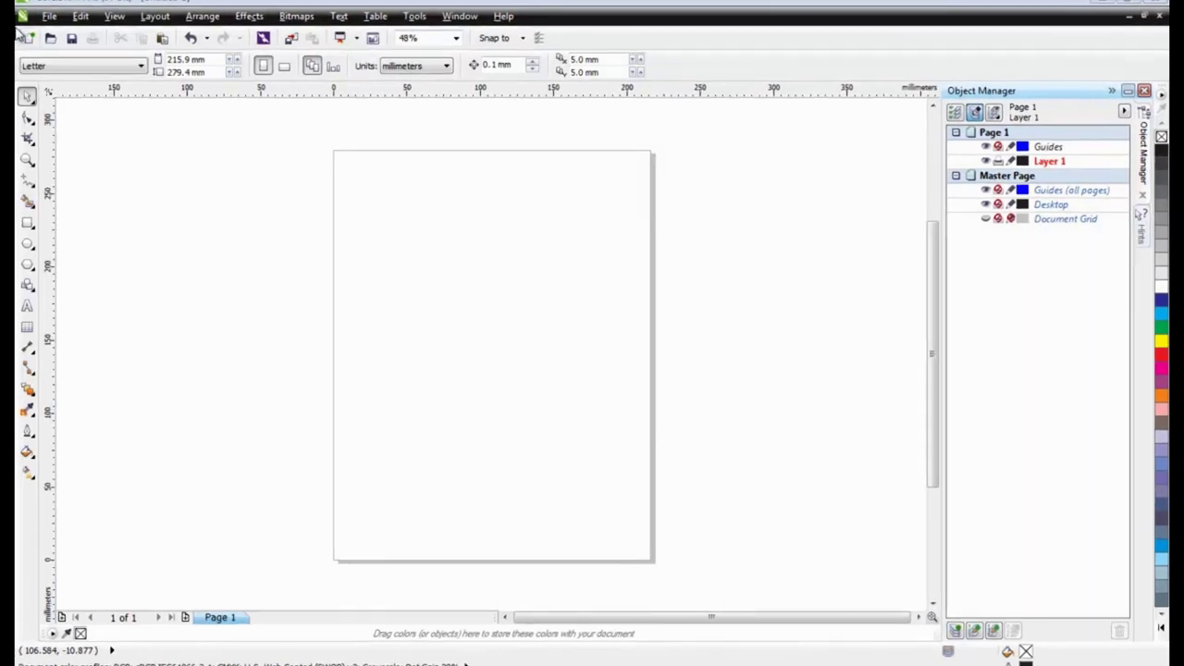
click(47, 16)
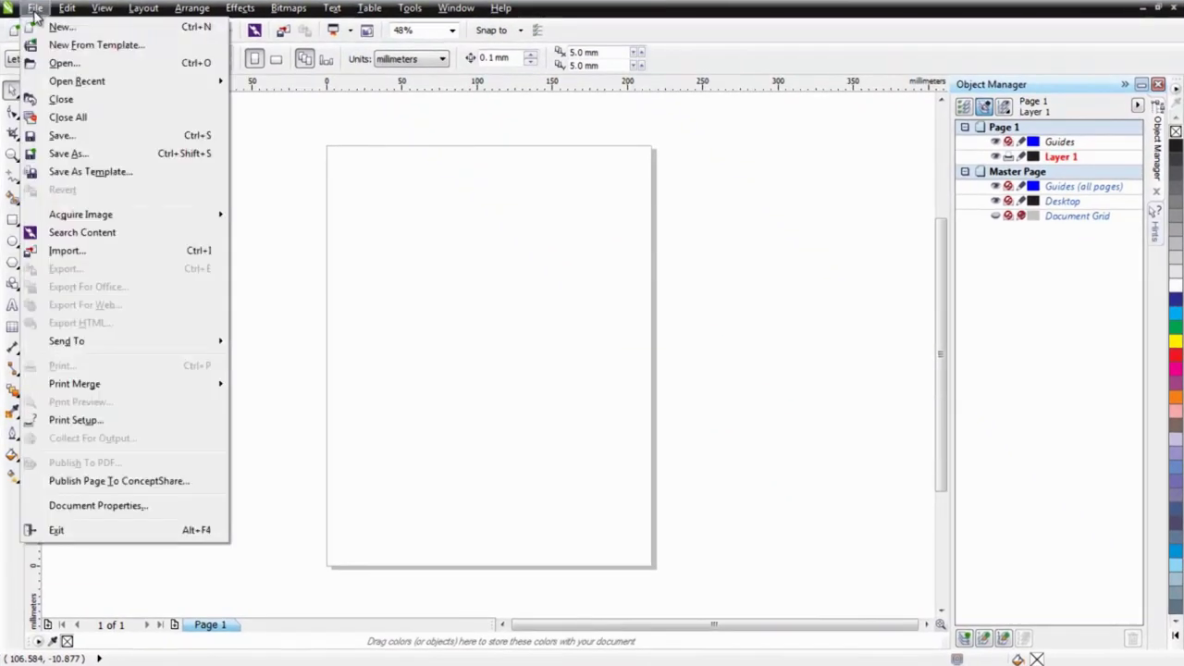
click(98, 255)
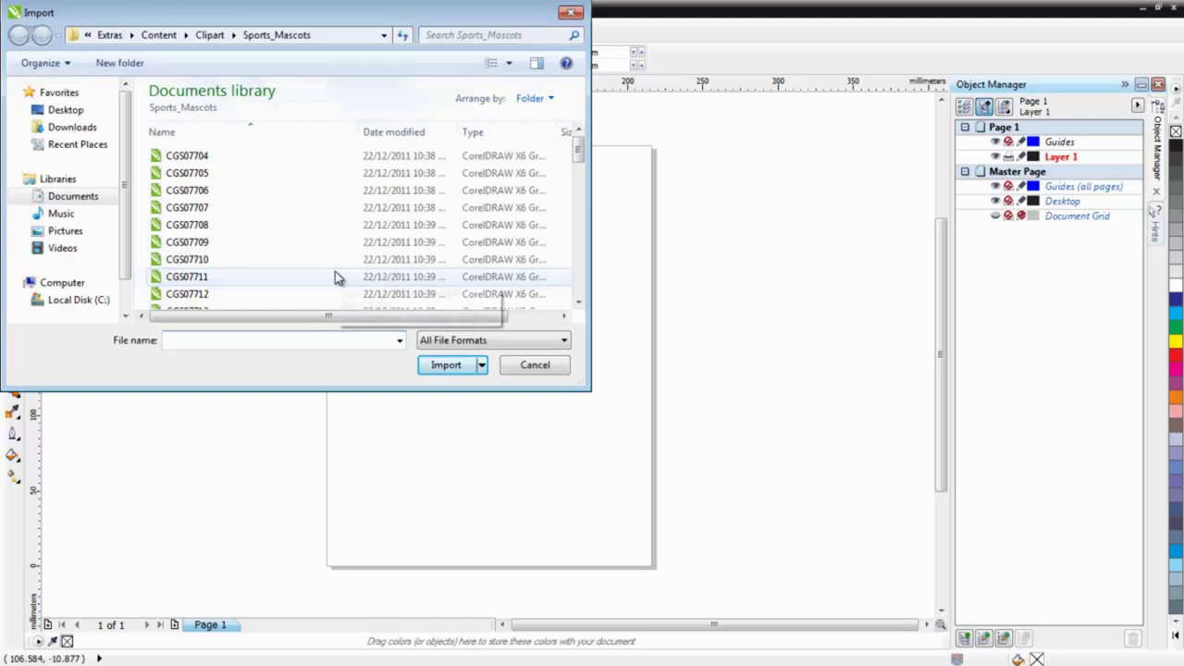
mouse_move(187, 277)
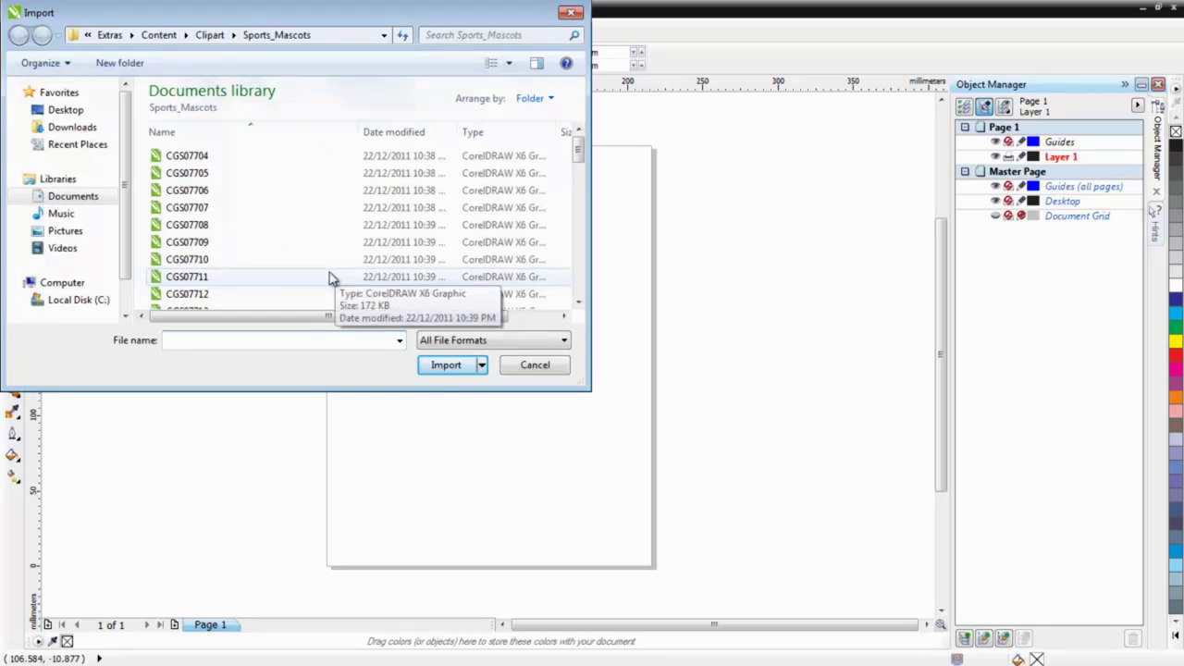
drag(578, 167, 587, 188)
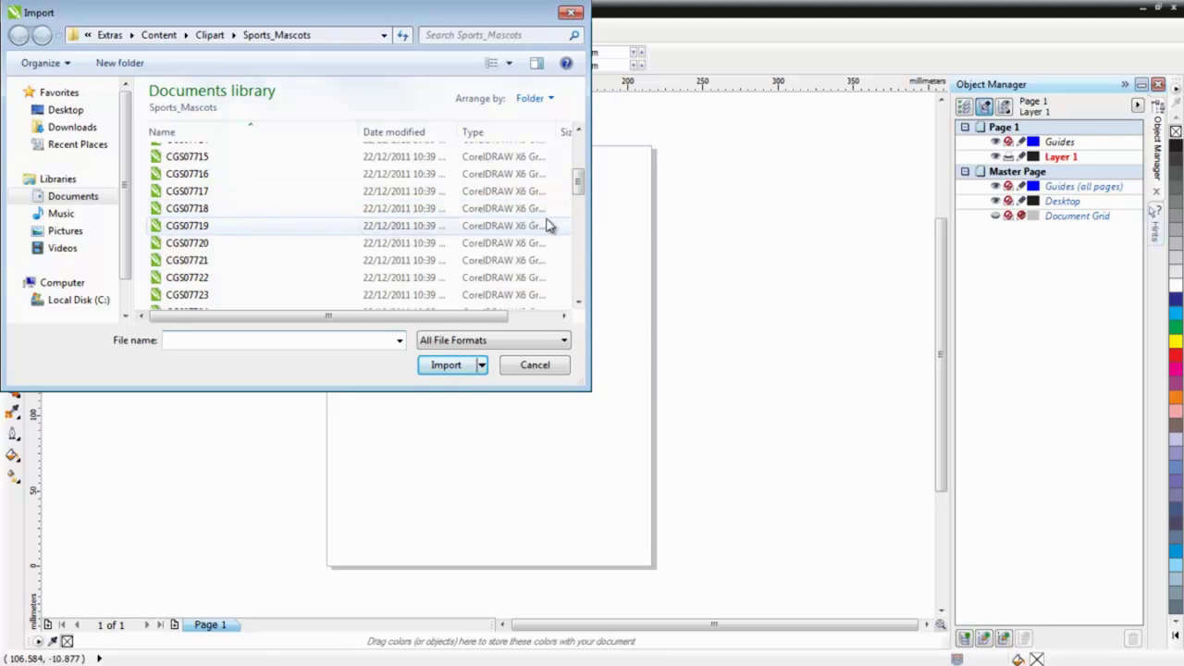
drag(580, 181, 583, 213)
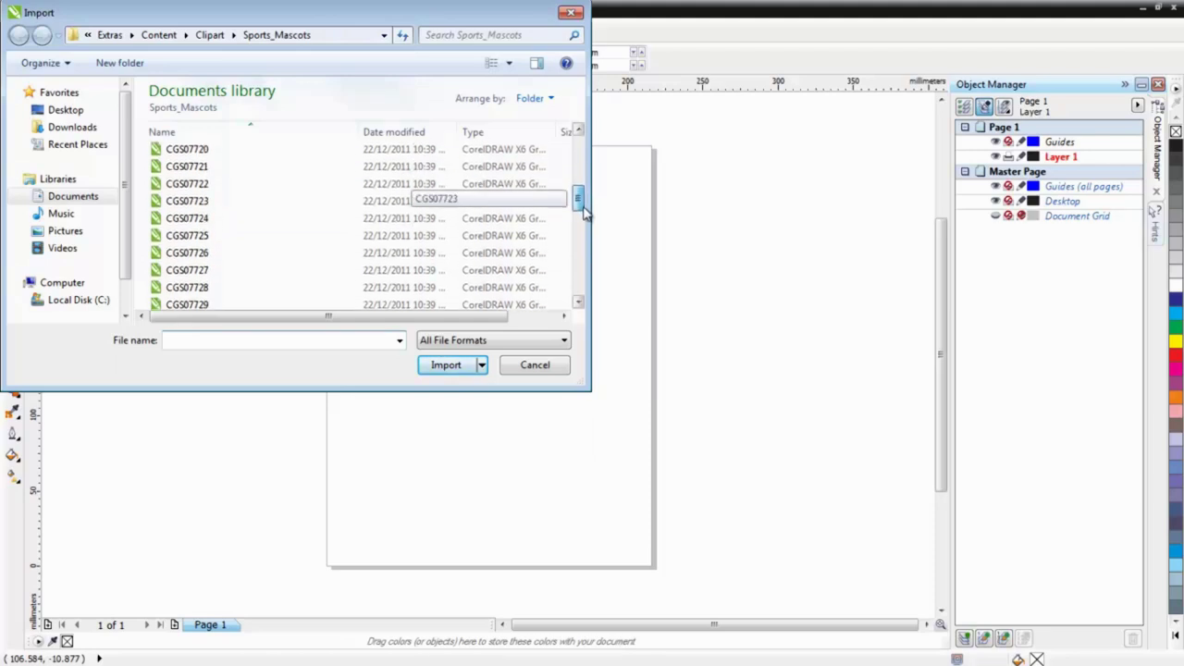
click(198, 262)
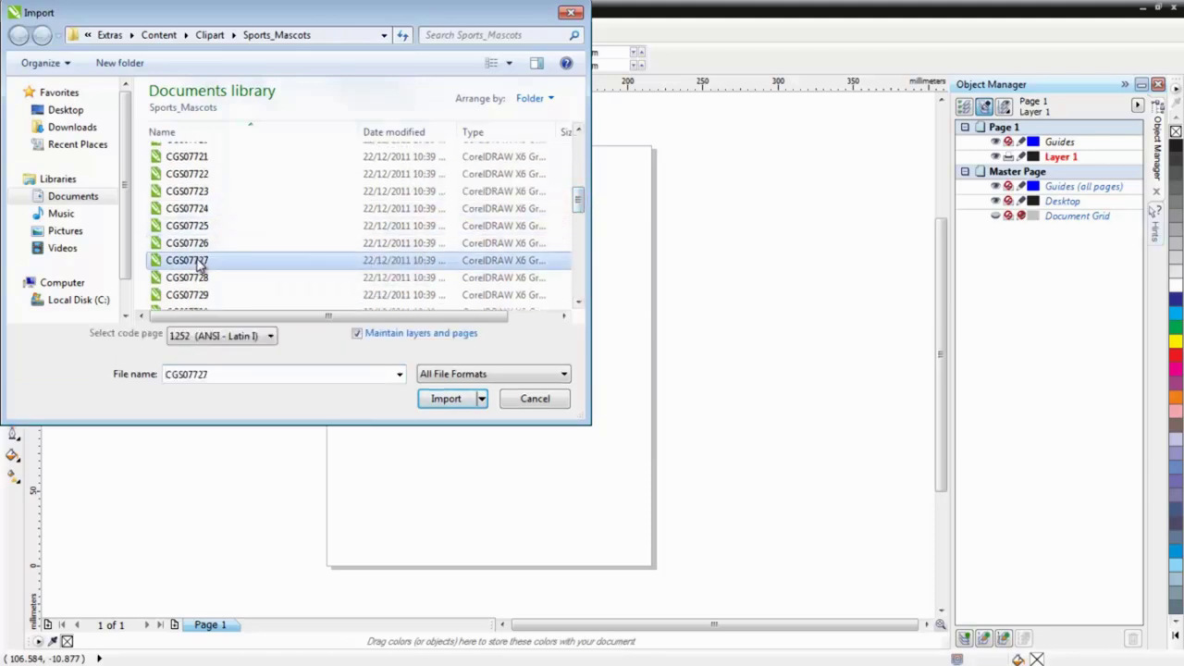
click(445, 400)
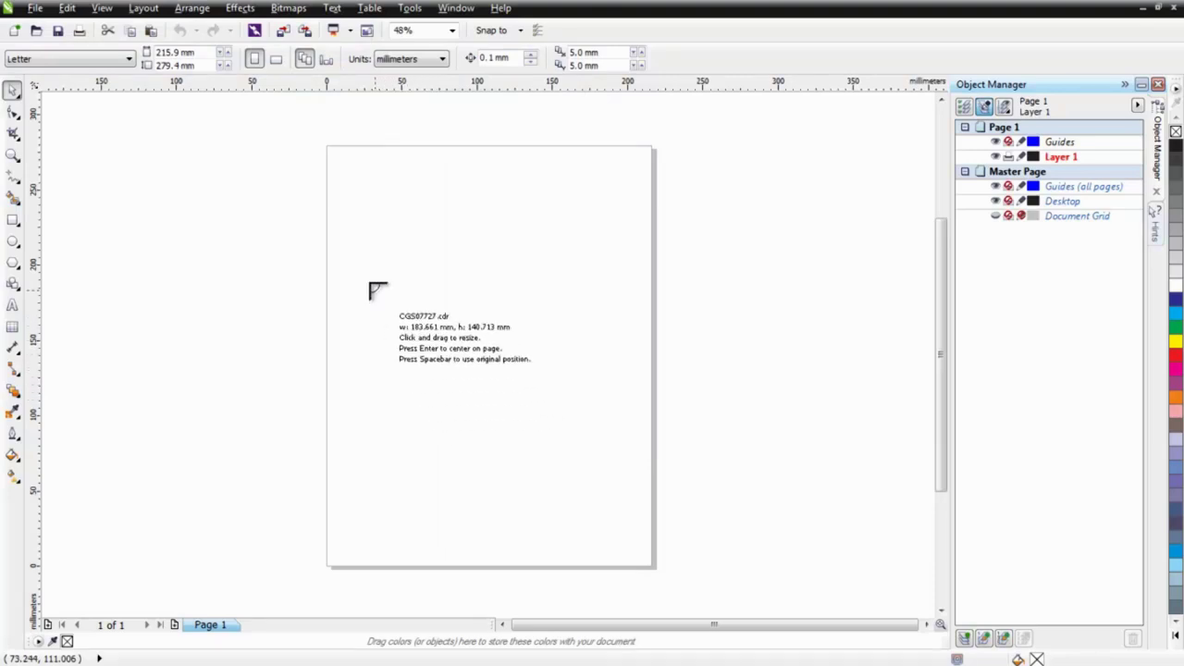
Place the lion clipart and set it to 3.0 inches wide with the ratio locked
click(323, 191)
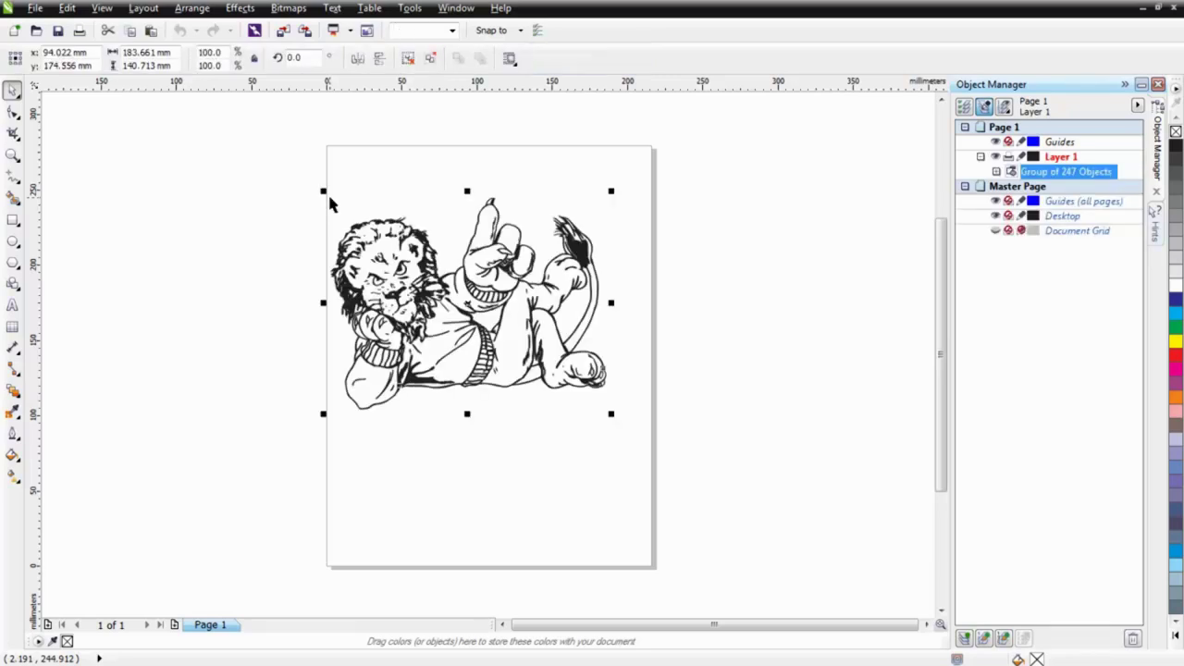
key(ctrl+z)
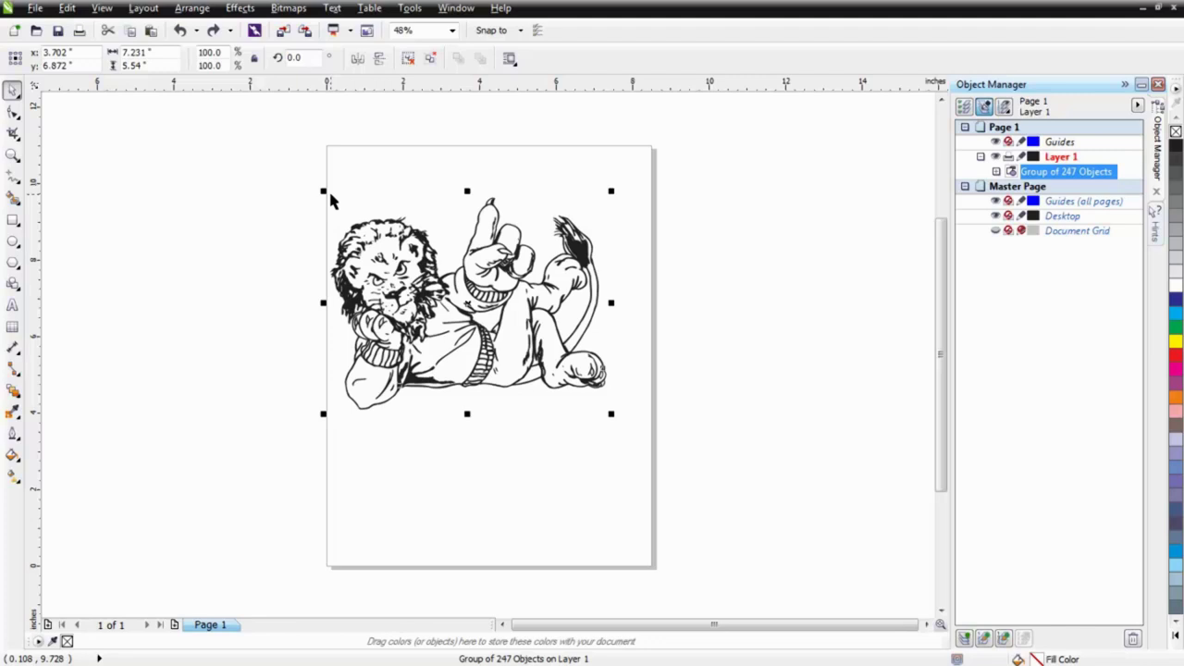
click(254, 59)
drag(154, 51, 115, 52)
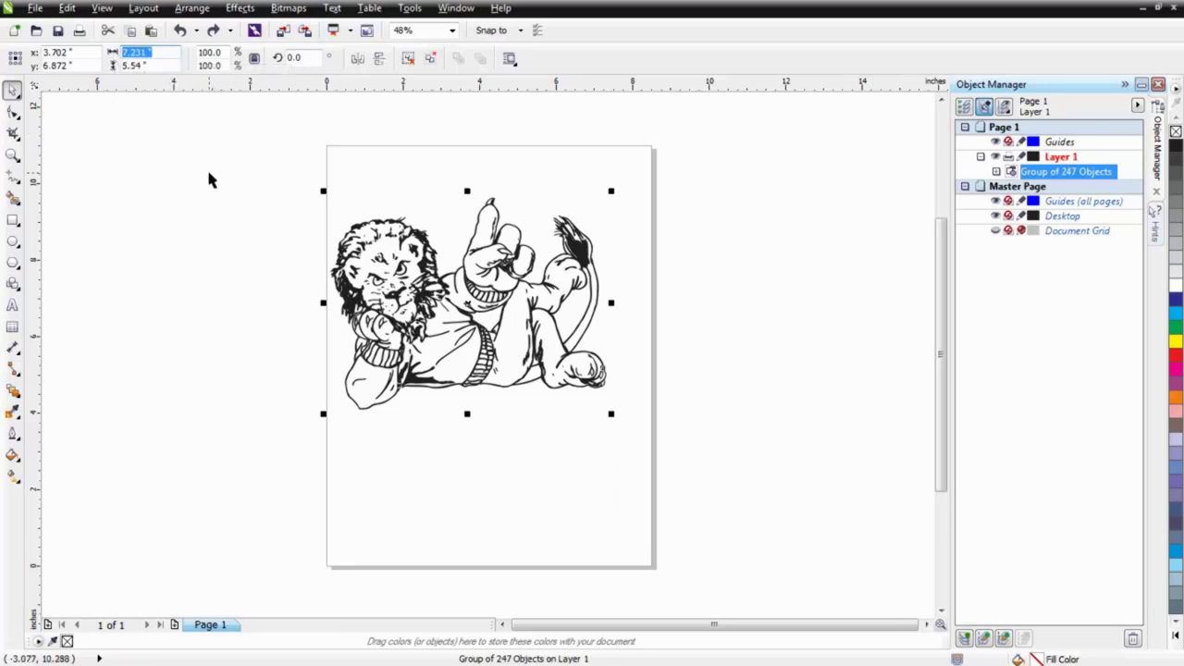
text(3)
text(.0)
key(Return)
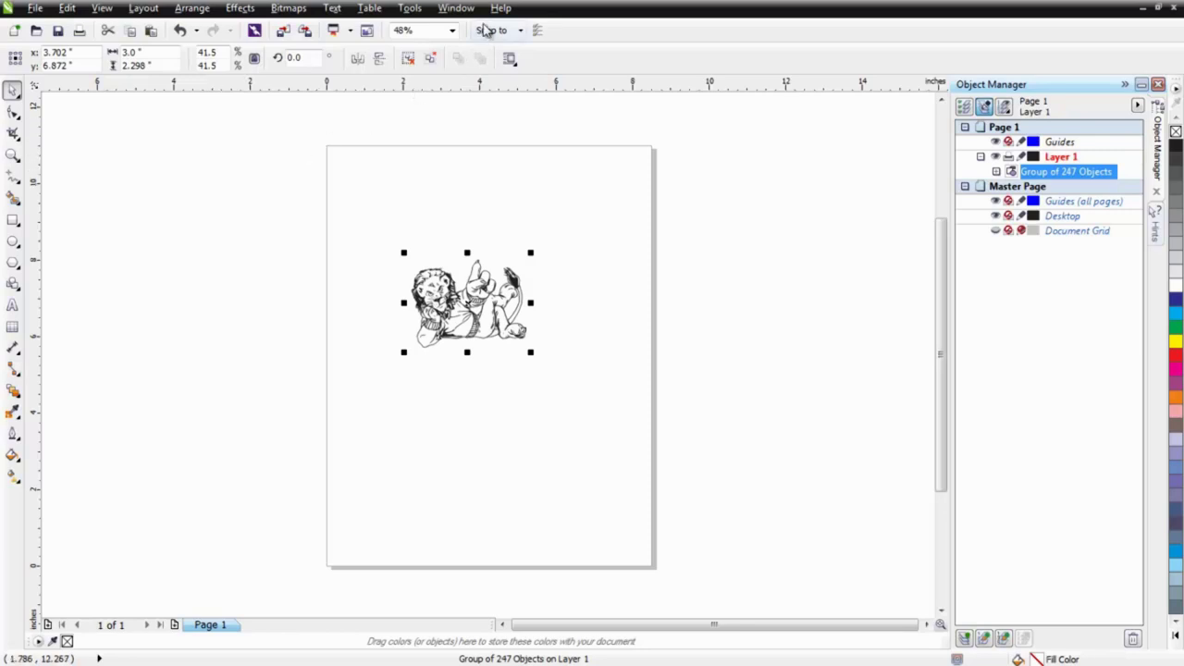
Show the PANTONE solid coated palette from Window > Color Palettes
click(456, 8)
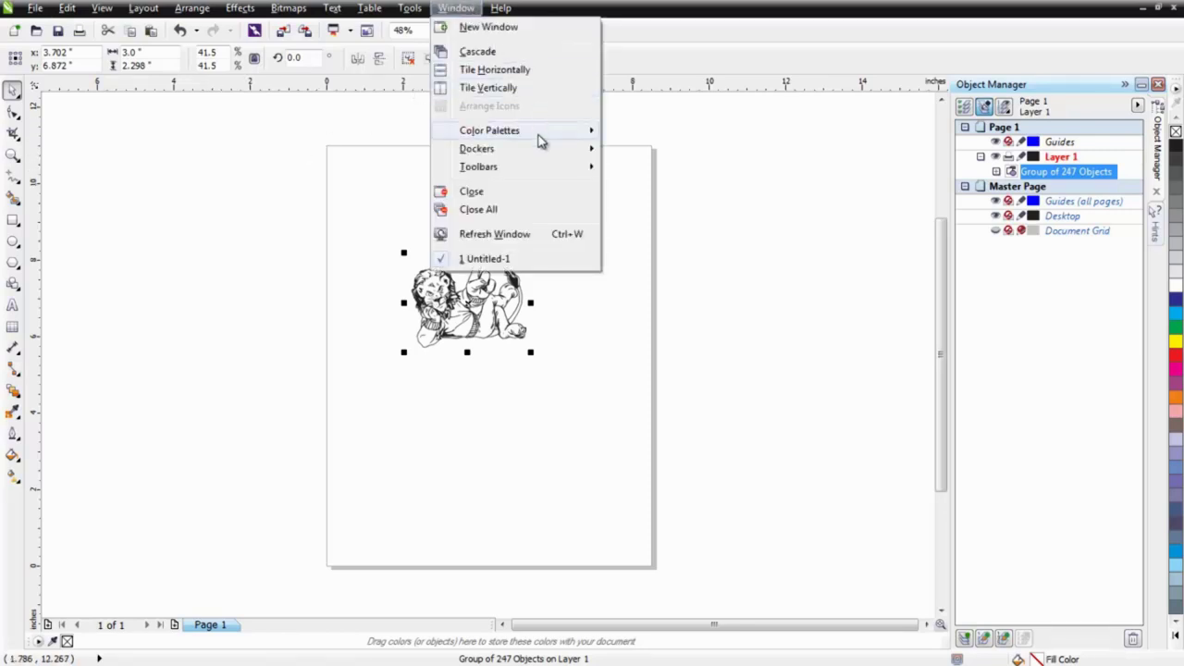
mouse_move(489, 130)
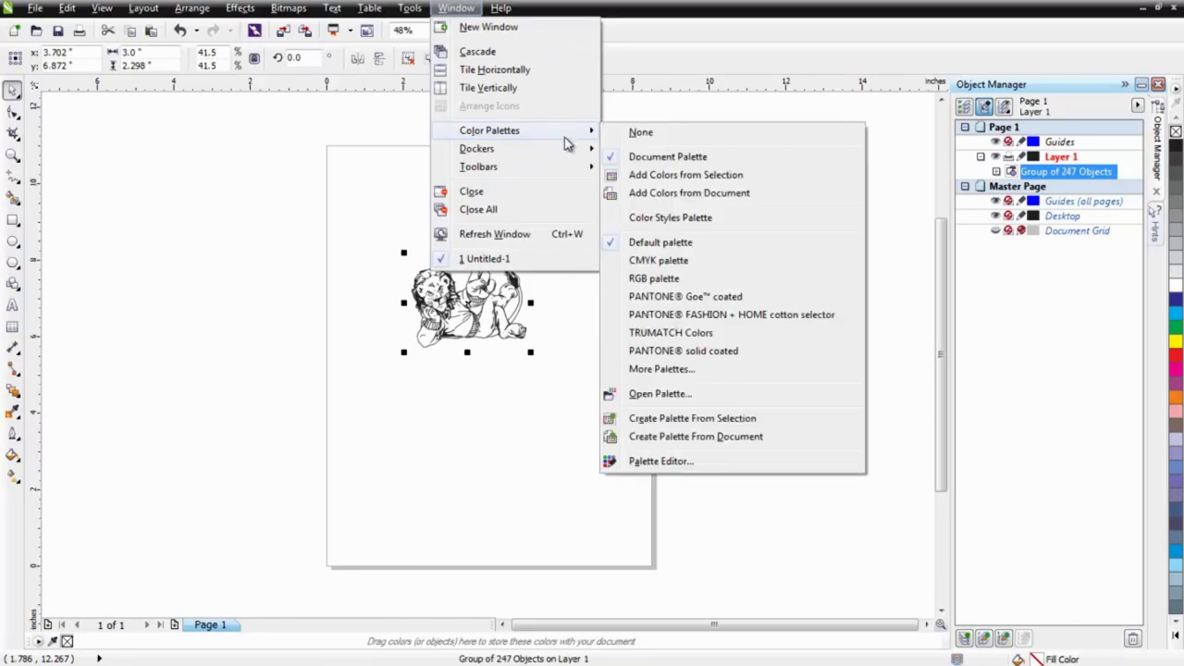
click(724, 360)
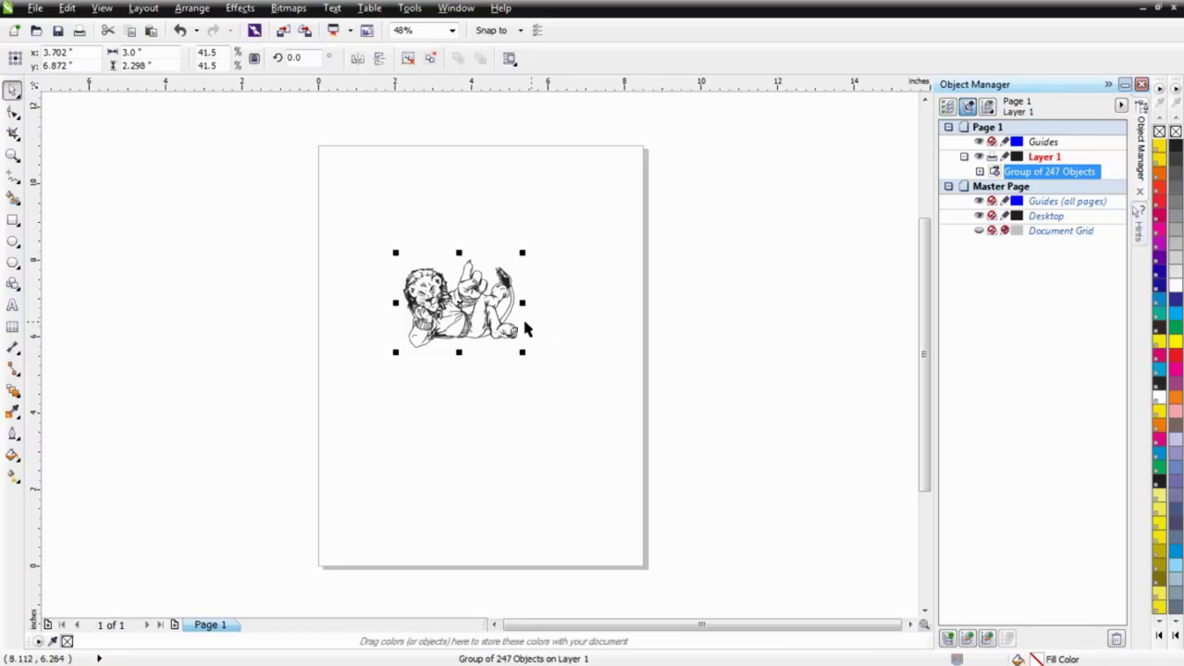
Draw a circle left of the page and widen it to about 3.7 inches
click(12, 243)
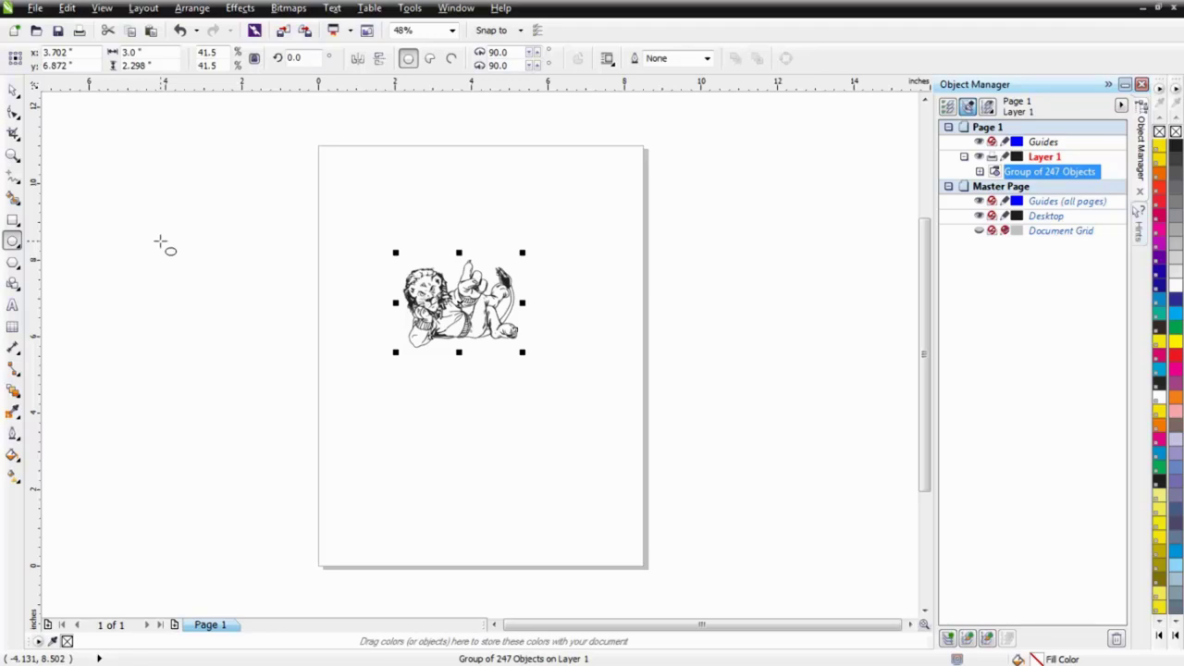
mouse_move(159, 243)
mouse_down()
mouse_move(291, 359)
mouse_move(267, 369)
mouse_up()
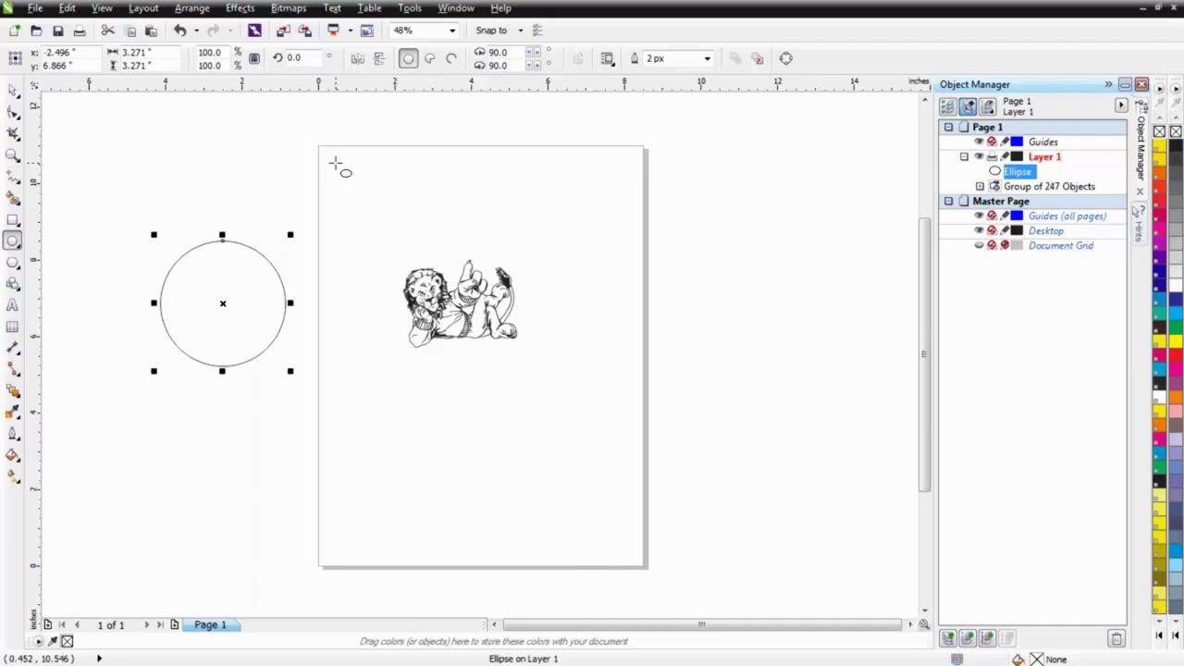
double_click(153, 53)
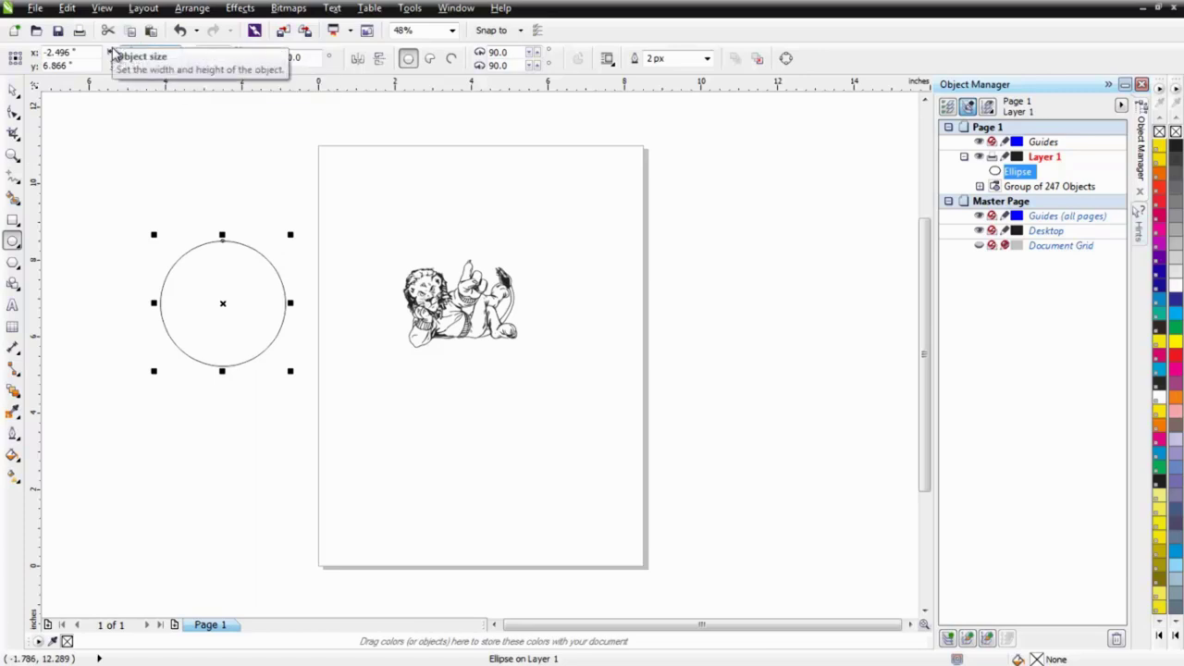
key(Return)
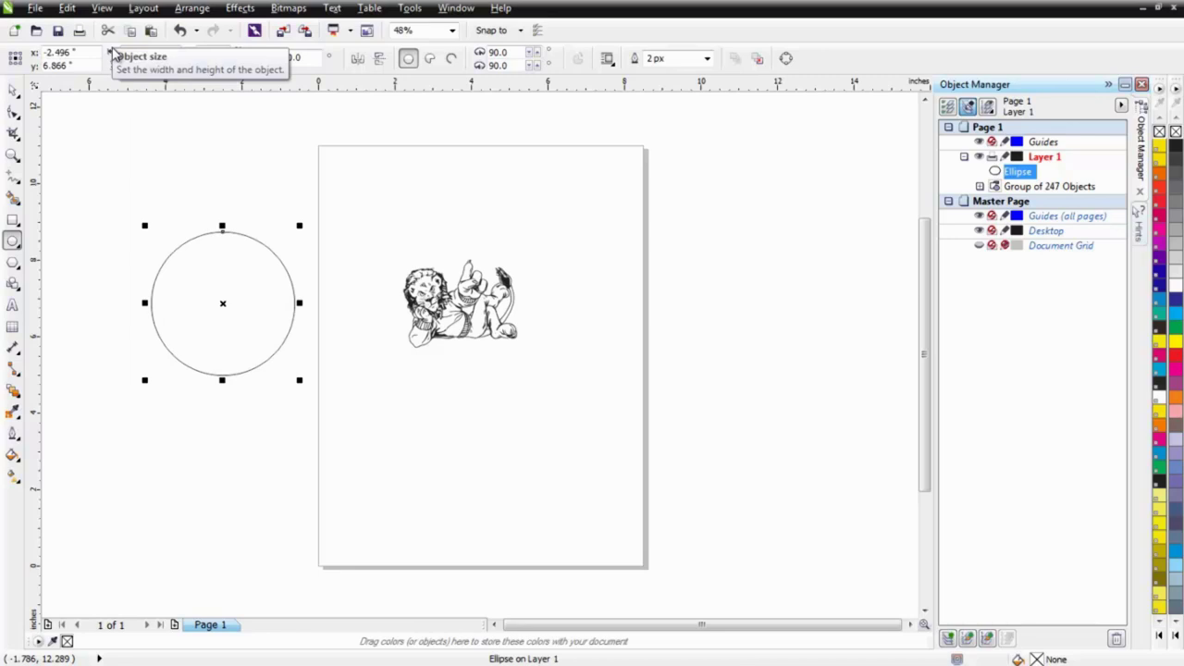
Duplicate the circle in place and shrink the copy to 2.5 inches wide
key(space)
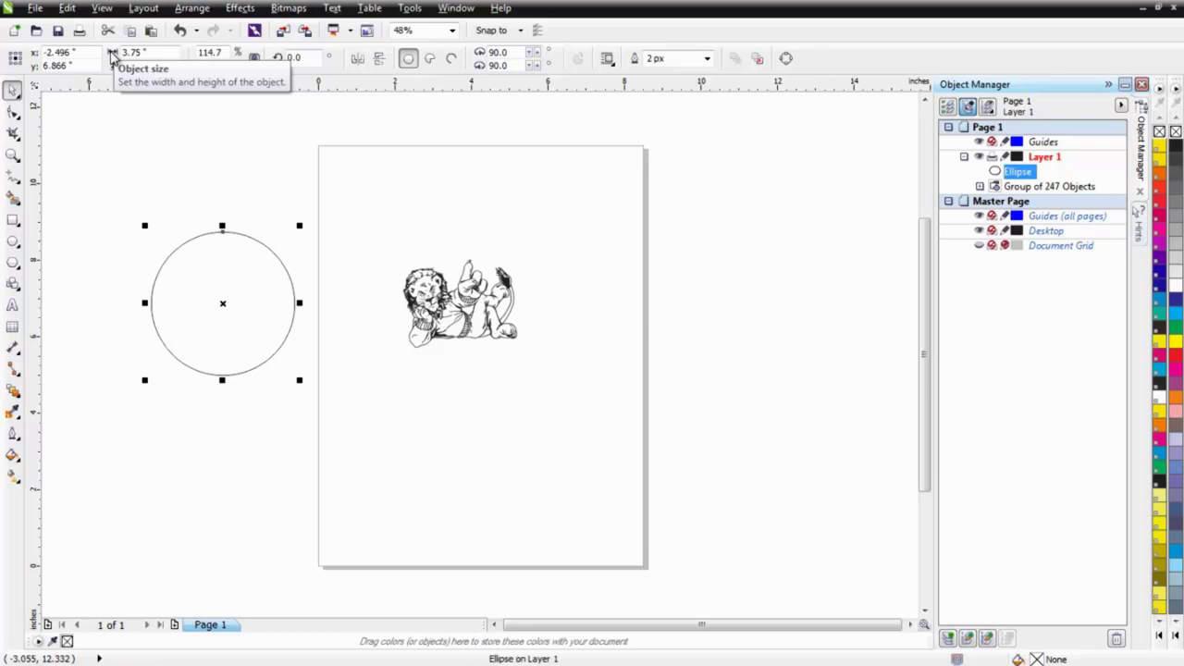
key(KP_Add)
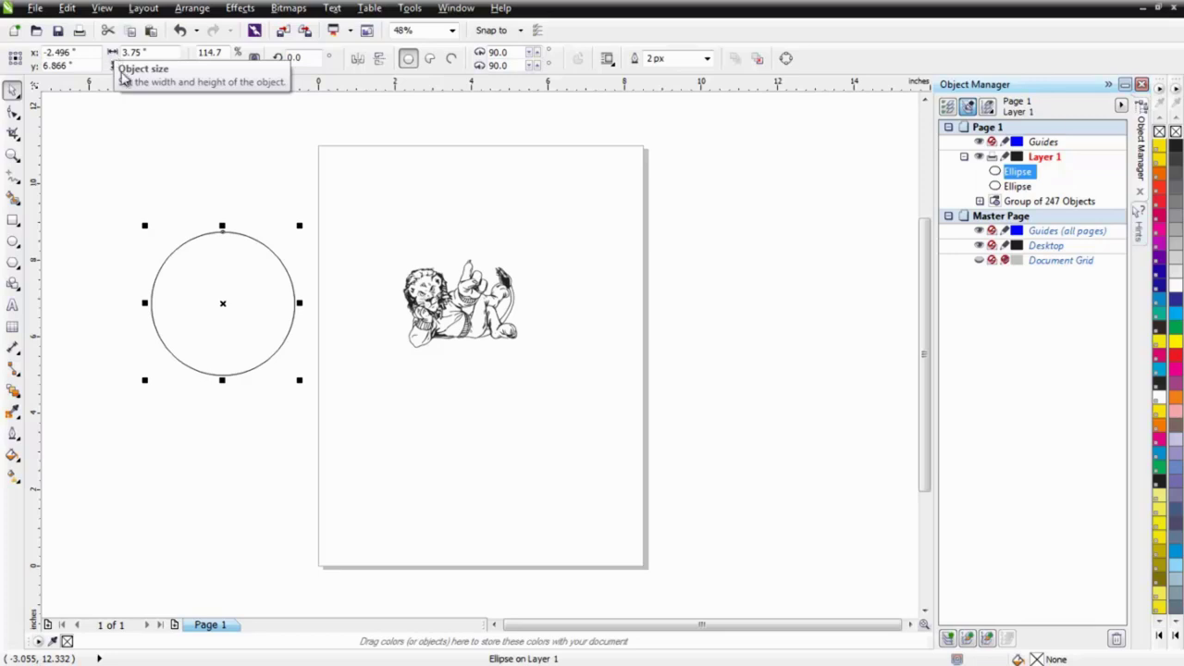
click(135, 51)
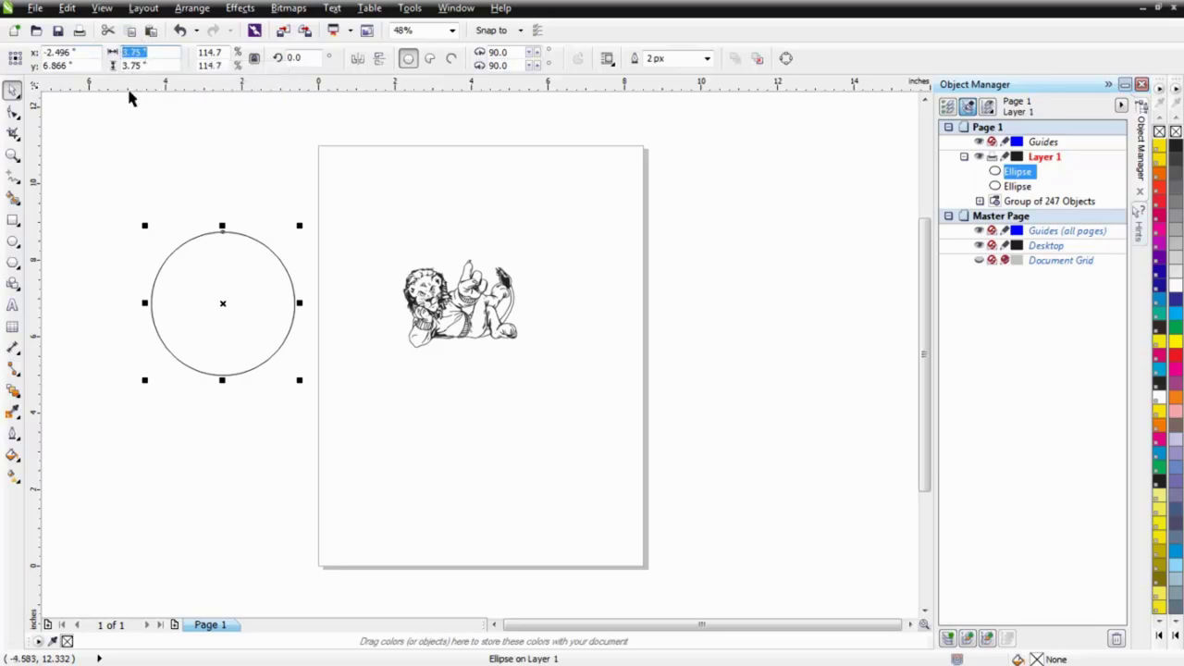
text(2.5)
key(Return)
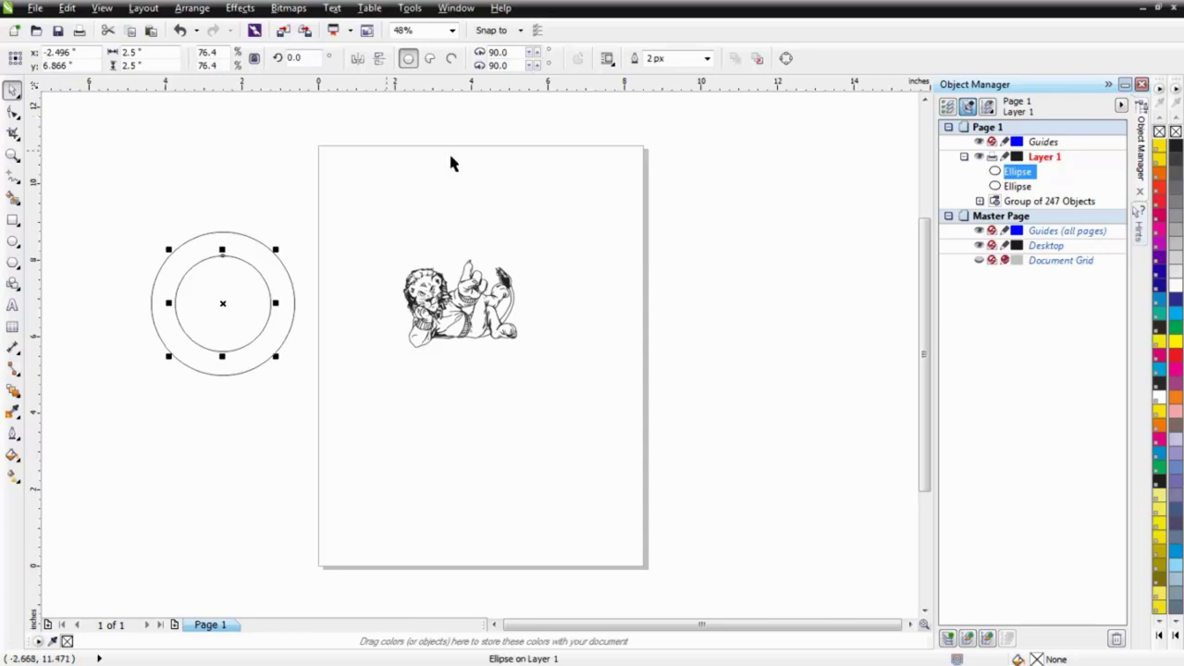
Fill the inner circle PANTONE red and the outer circle PANTONE process blue
click(1160, 206)
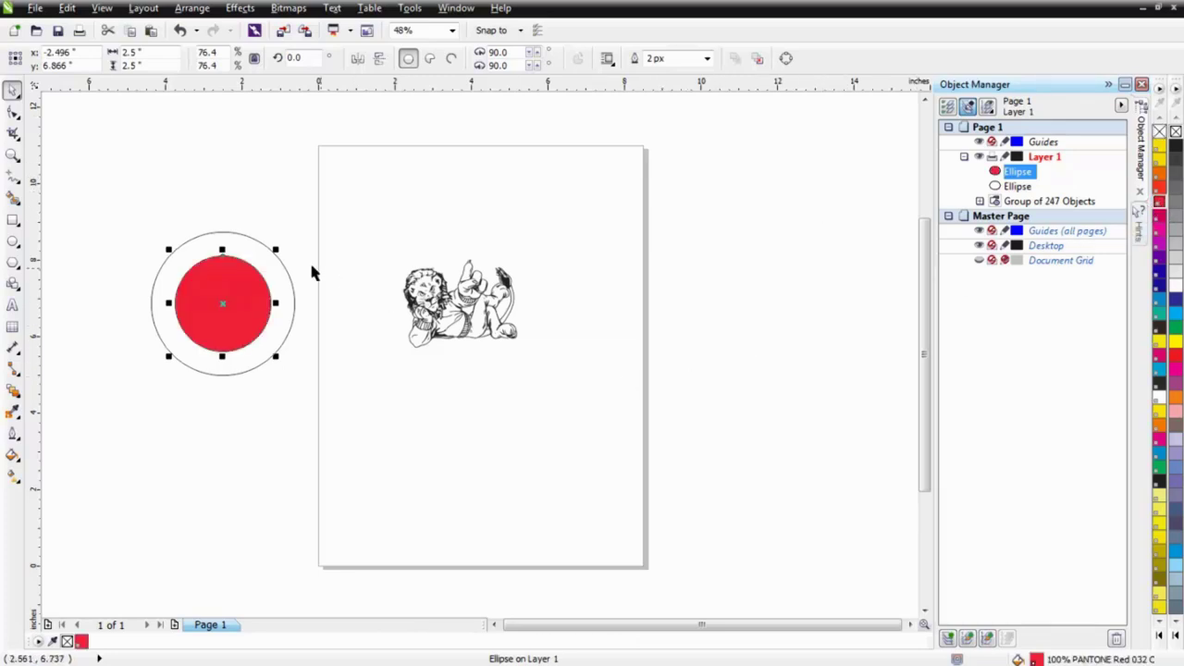
click(231, 241)
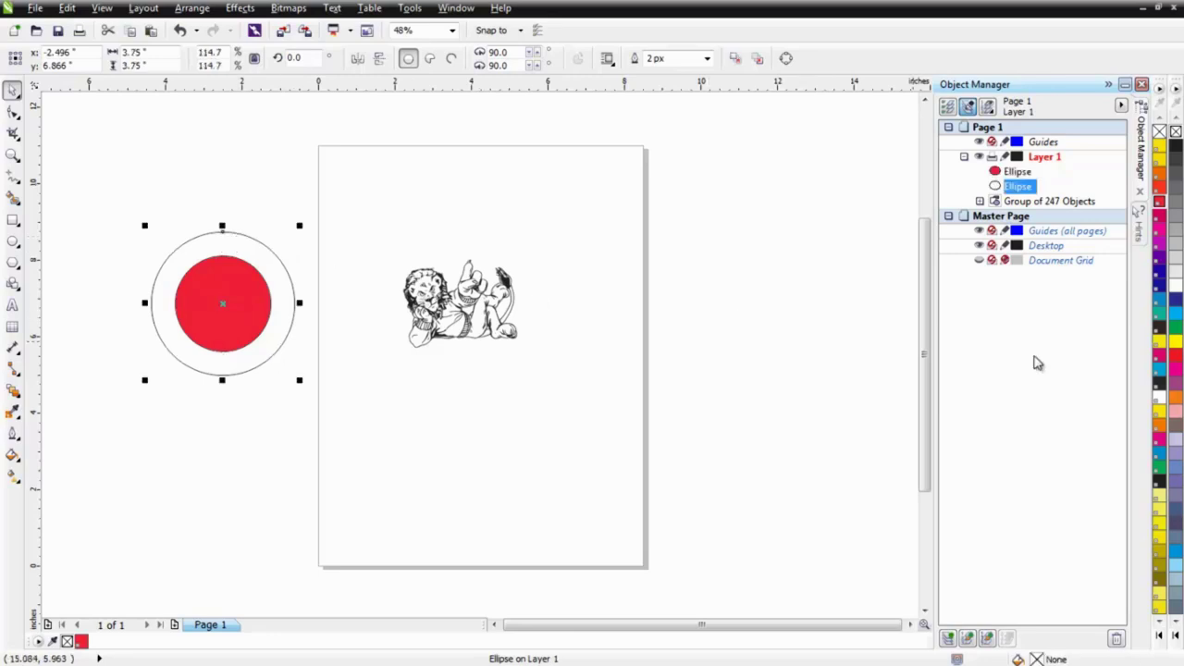
click(1158, 304)
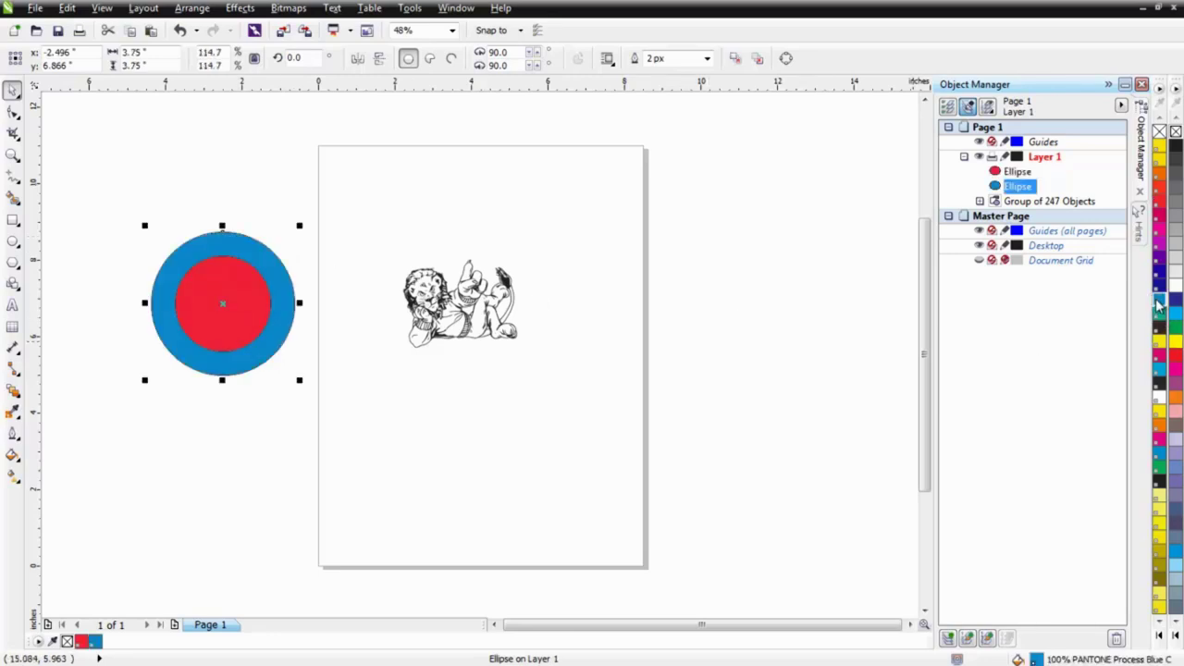
key(Escape)
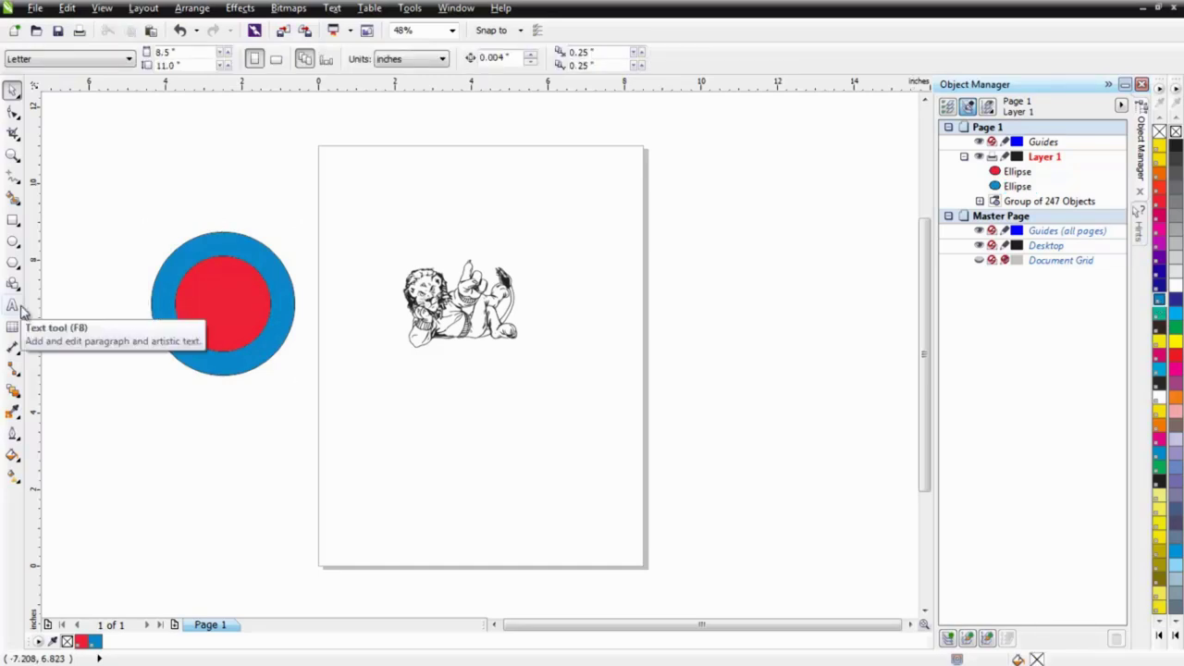
Type 'Sir Robert Borden Lions' as a text line near the page top
click(21, 309)
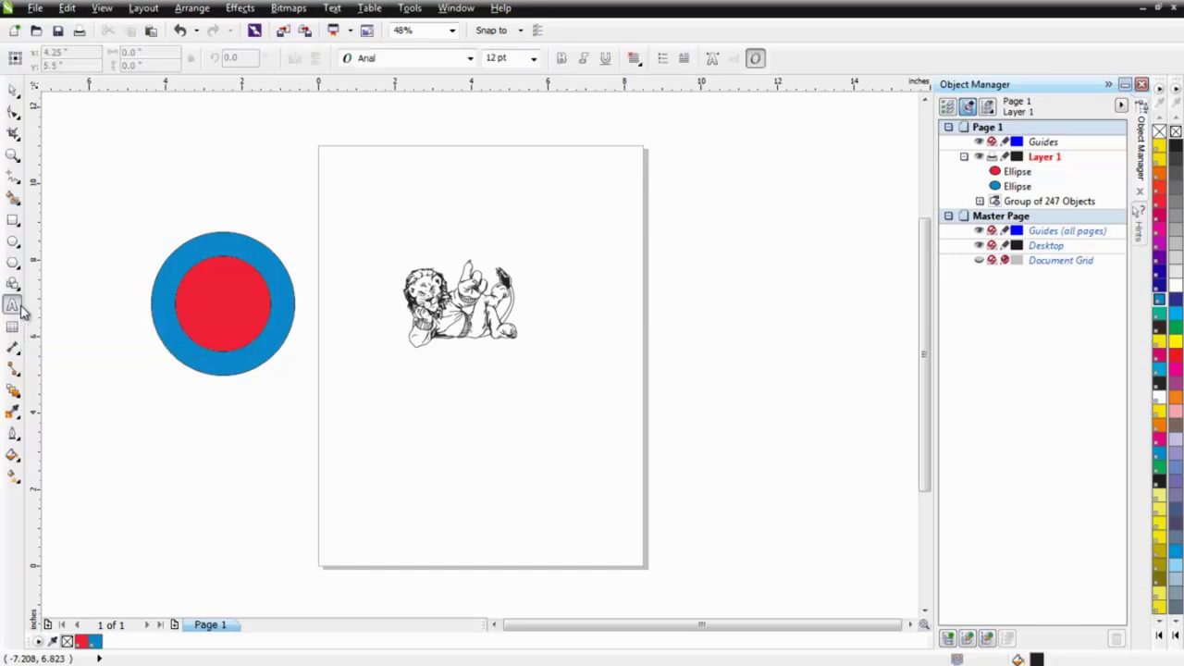
click(398, 182)
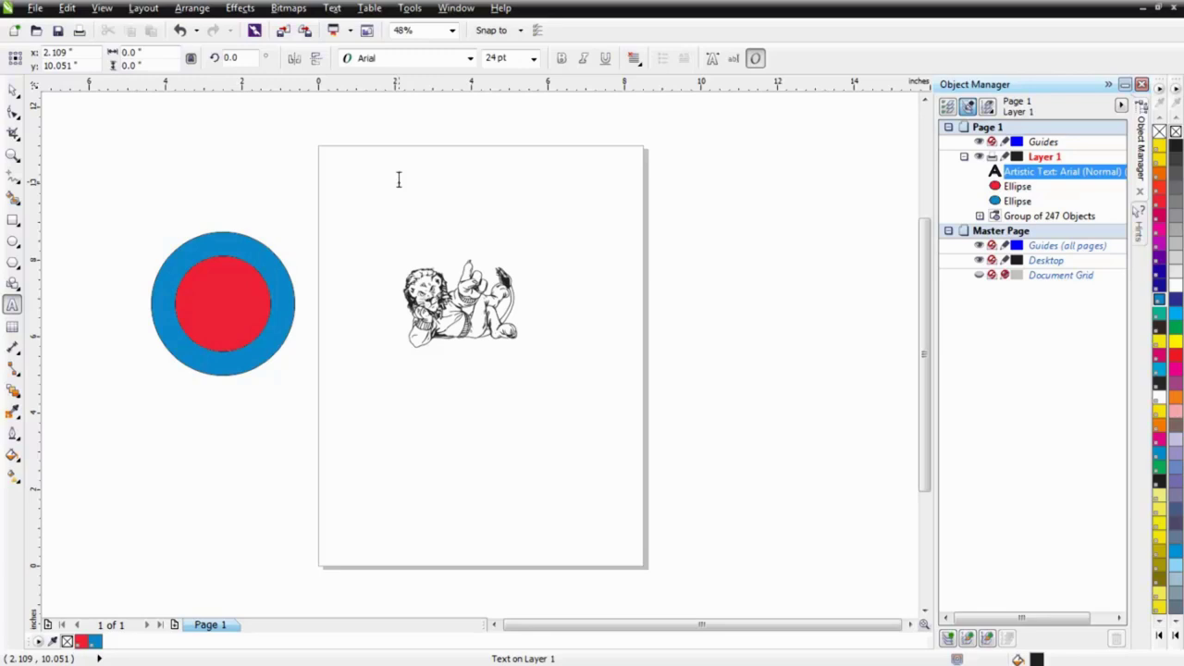
text(Sir Robert Bord)
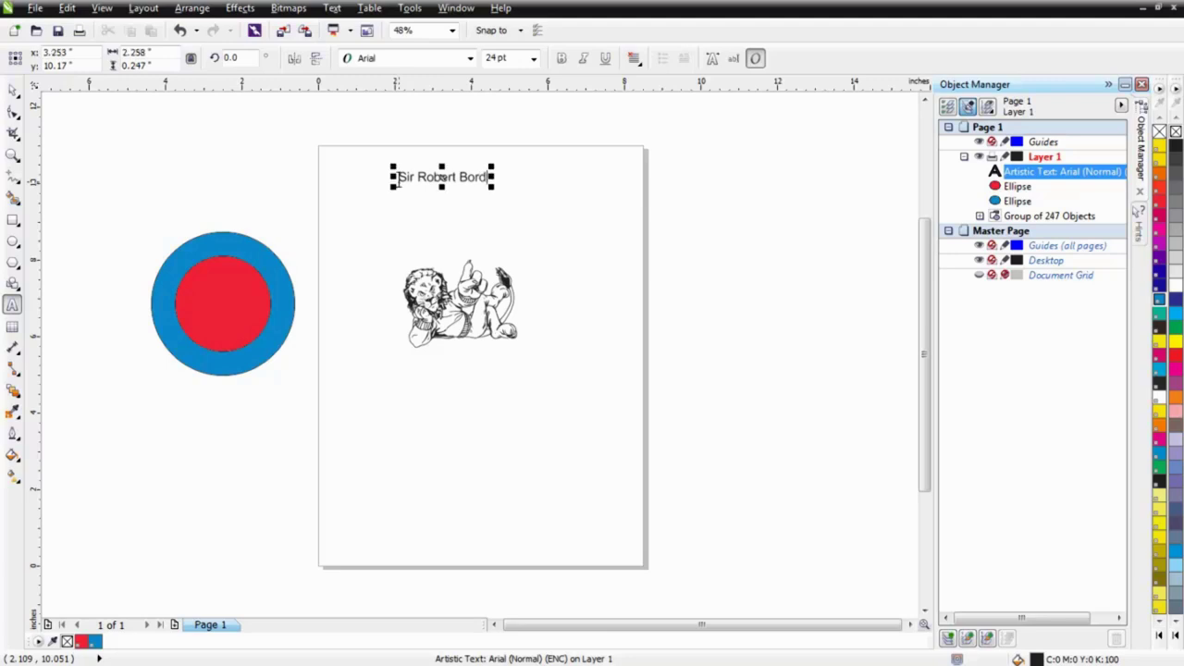
text(en Lions)
key(Escape)
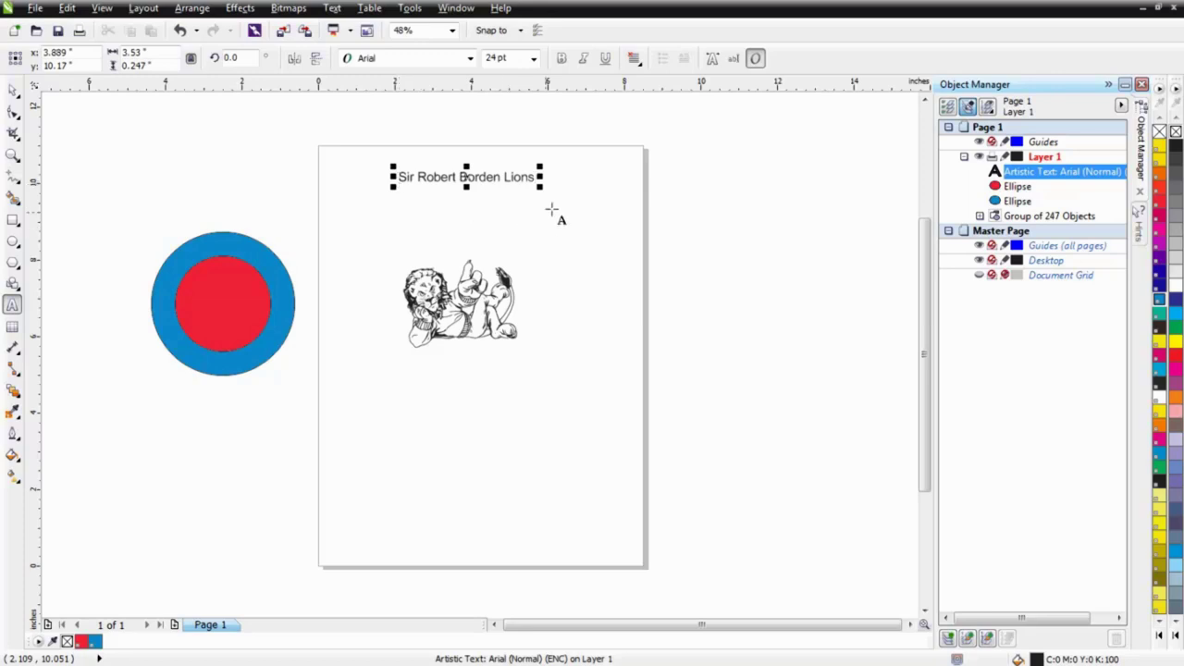
Set the Sir Robert Borden Lions text to 18 pt
drag(540, 176, 398, 177)
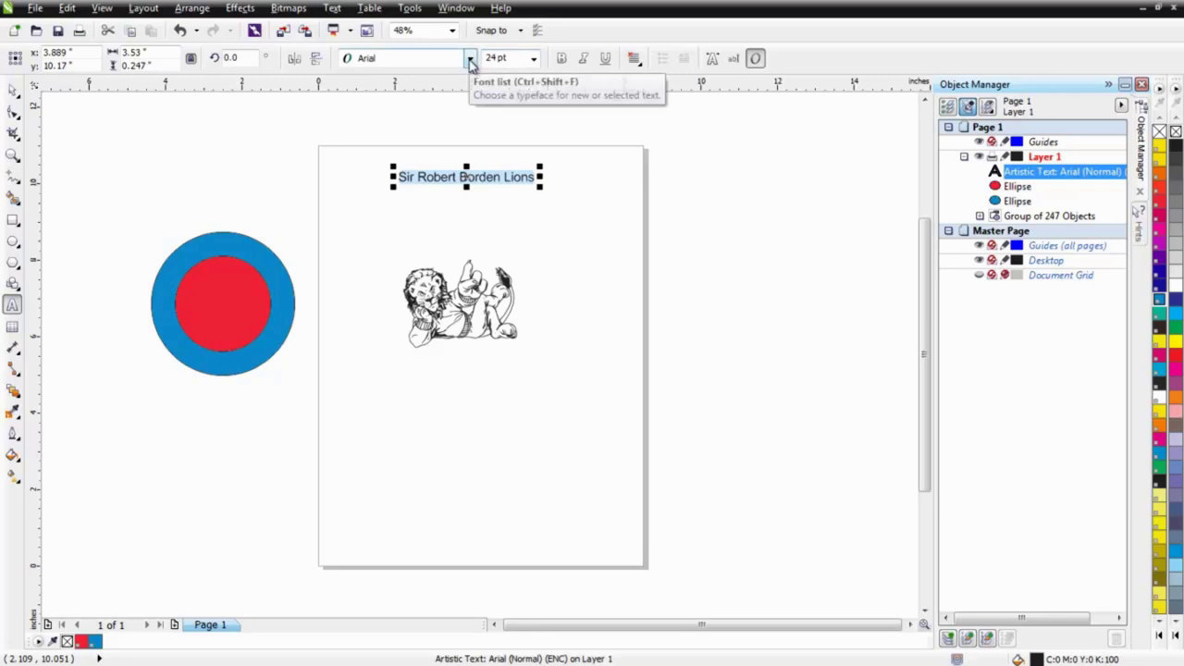
click(534, 58)
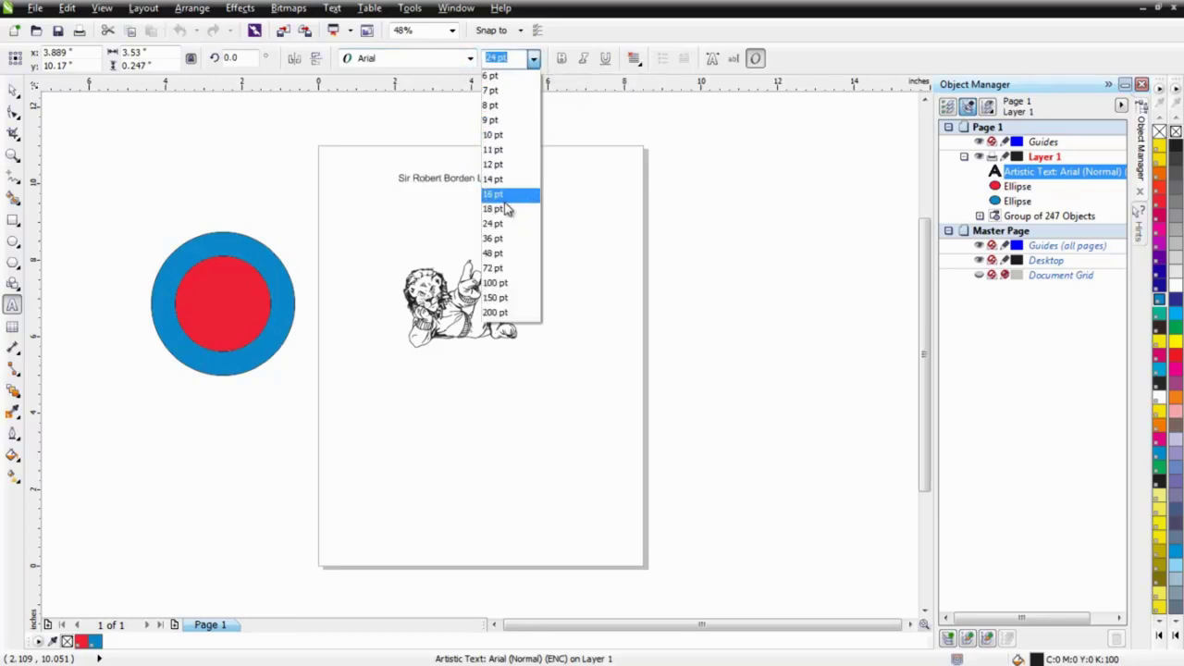
click(507, 211)
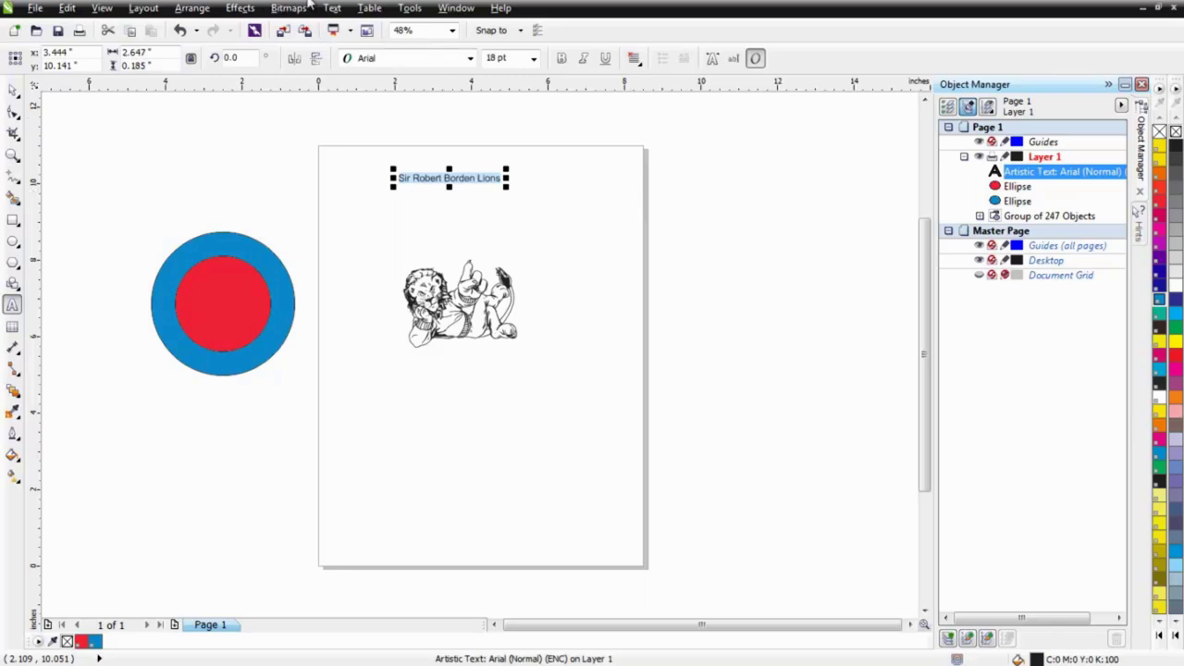
Fit the Sir Robert Borden Lions text to the blue circle and color it white
click(341, 11)
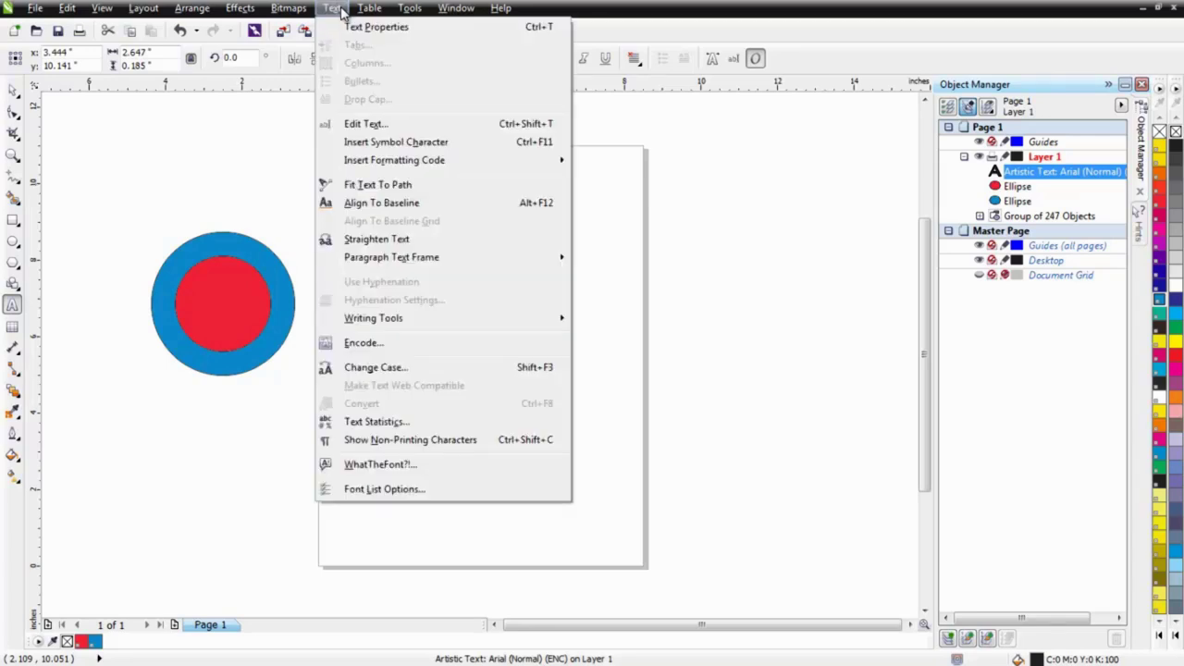
click(397, 185)
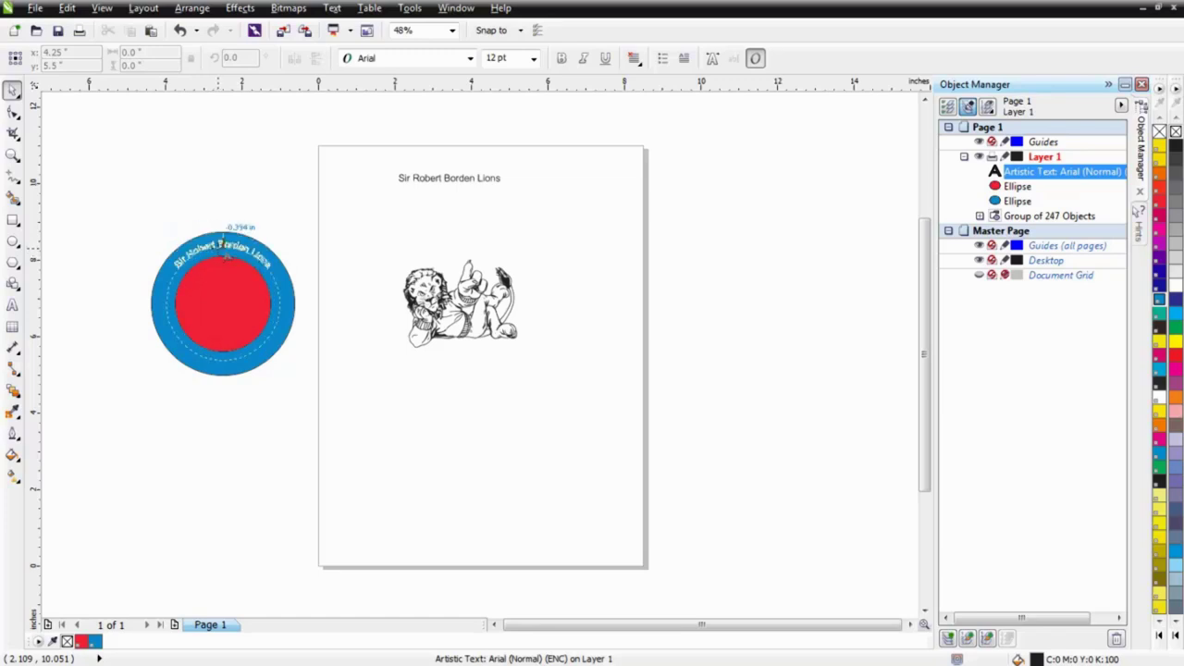
click(223, 252)
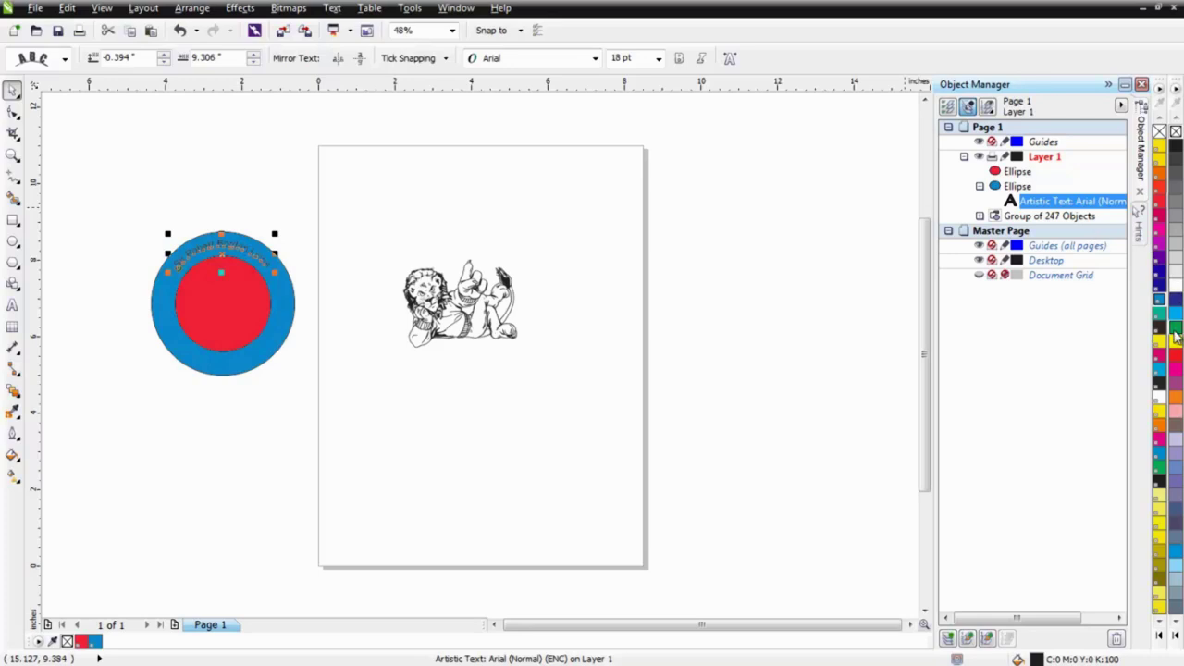
click(1177, 287)
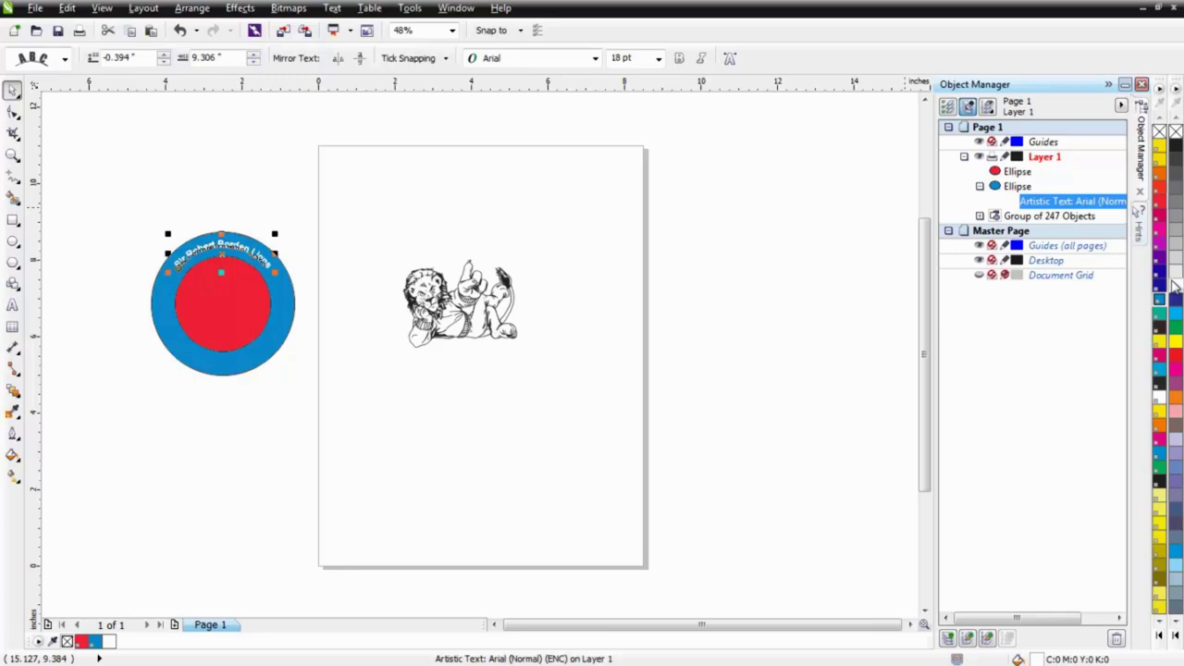
Switch the Basic Shapes flyout to the Banner Shapes tool
click(9, 286)
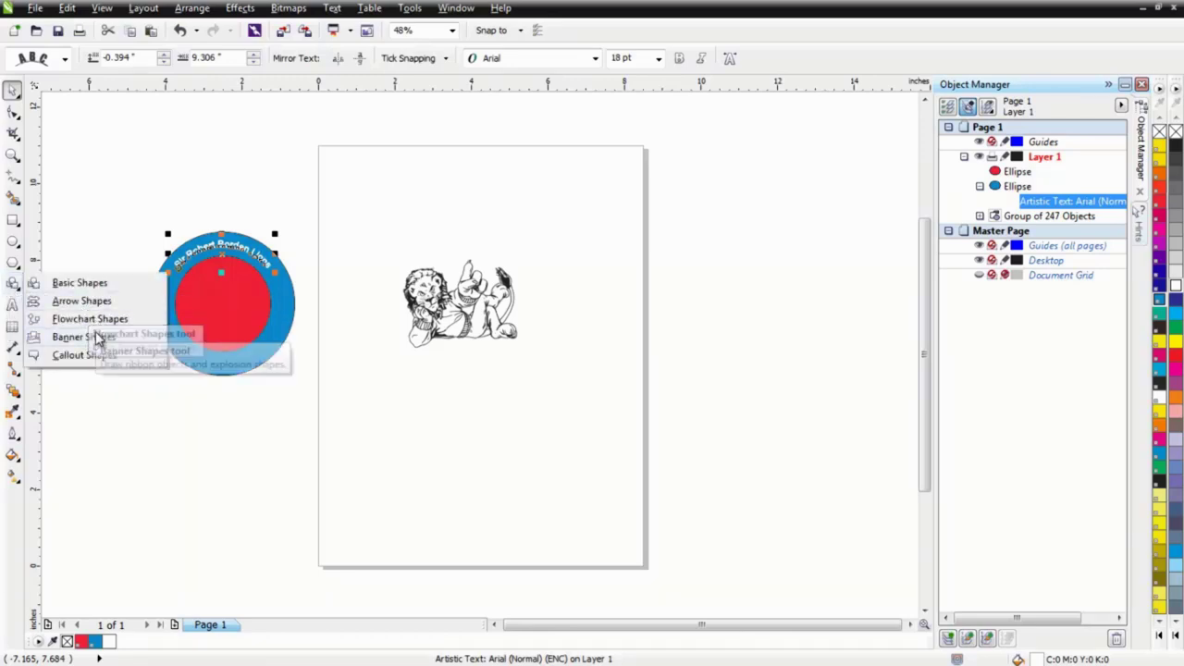
click(92, 337)
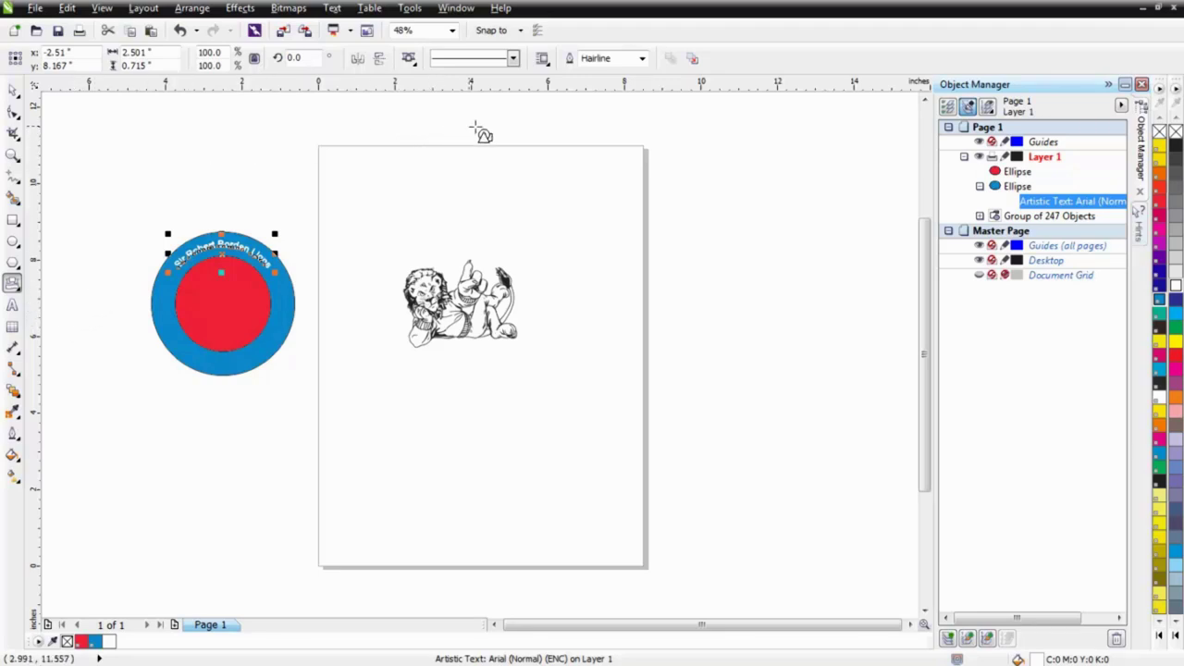
Draw a wavy ribbon banner across the circle's bottom and reduce its height
click(413, 62)
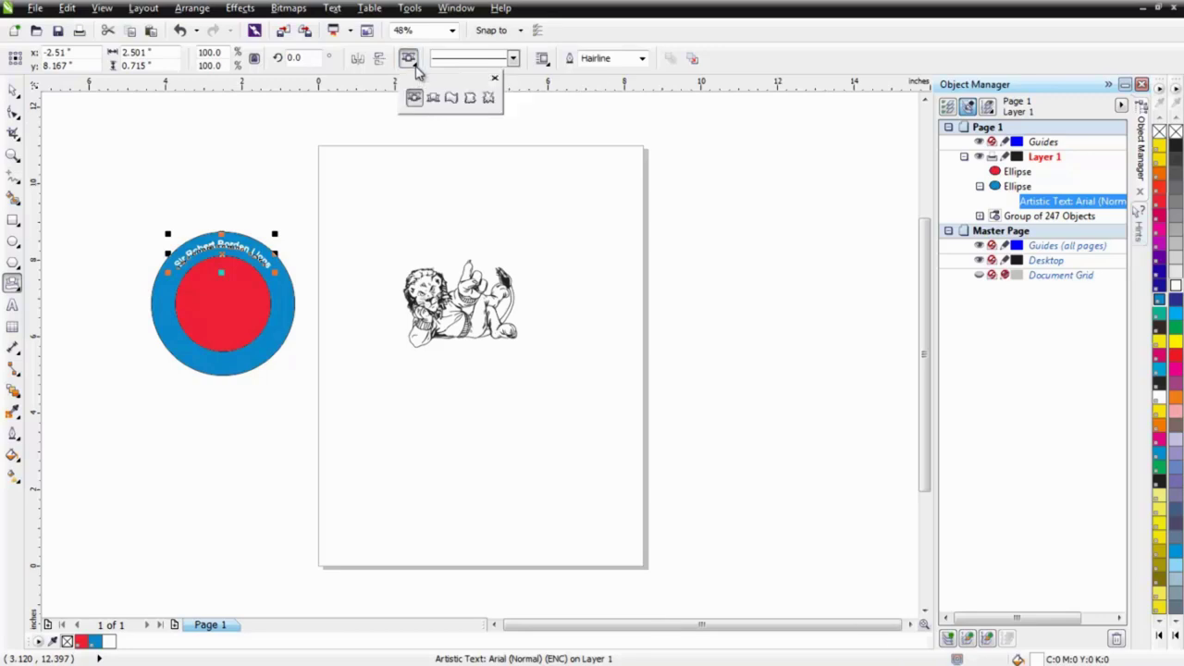
click(451, 99)
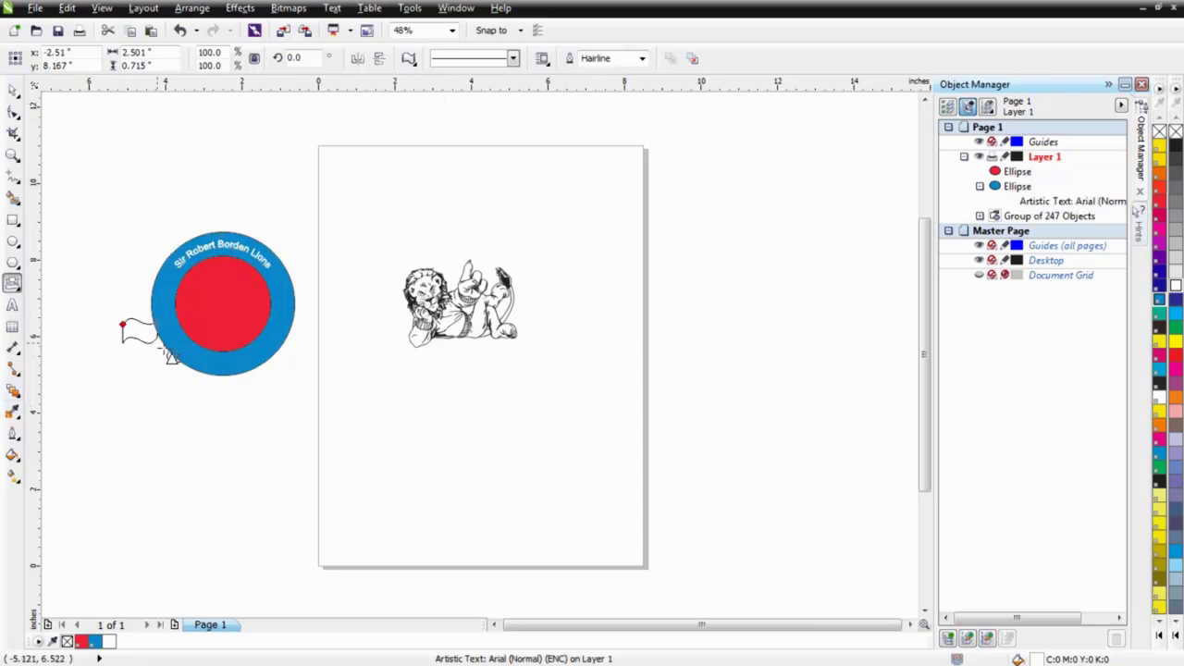
drag(120, 313, 299, 418)
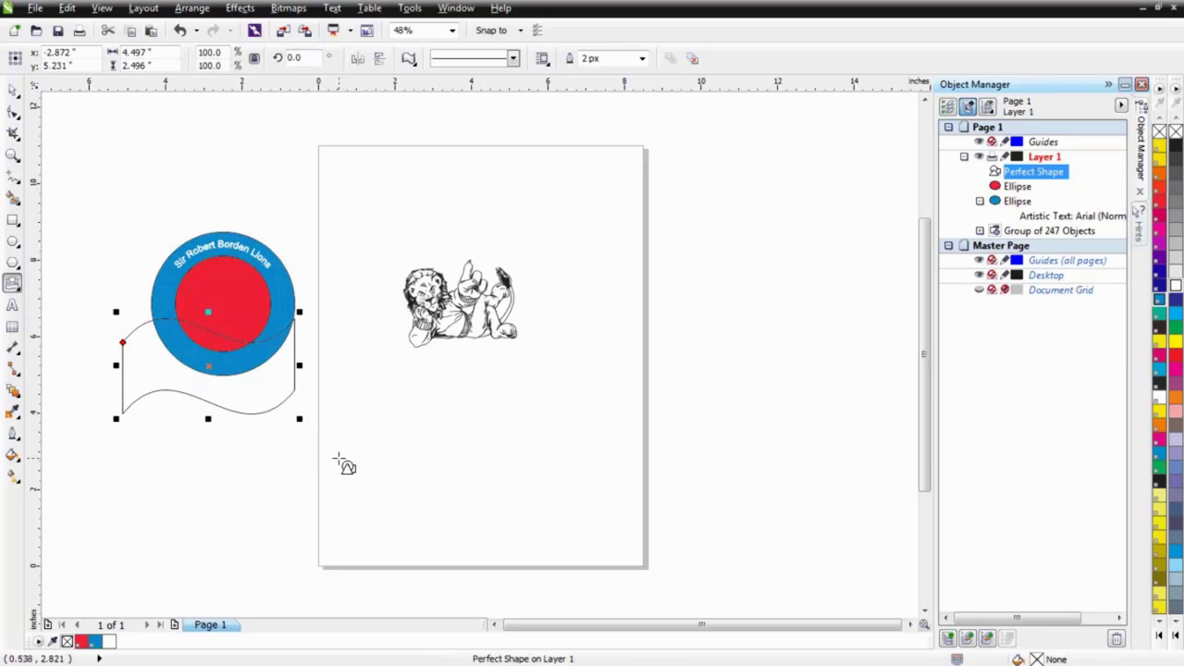
drag(208, 418, 223, 375)
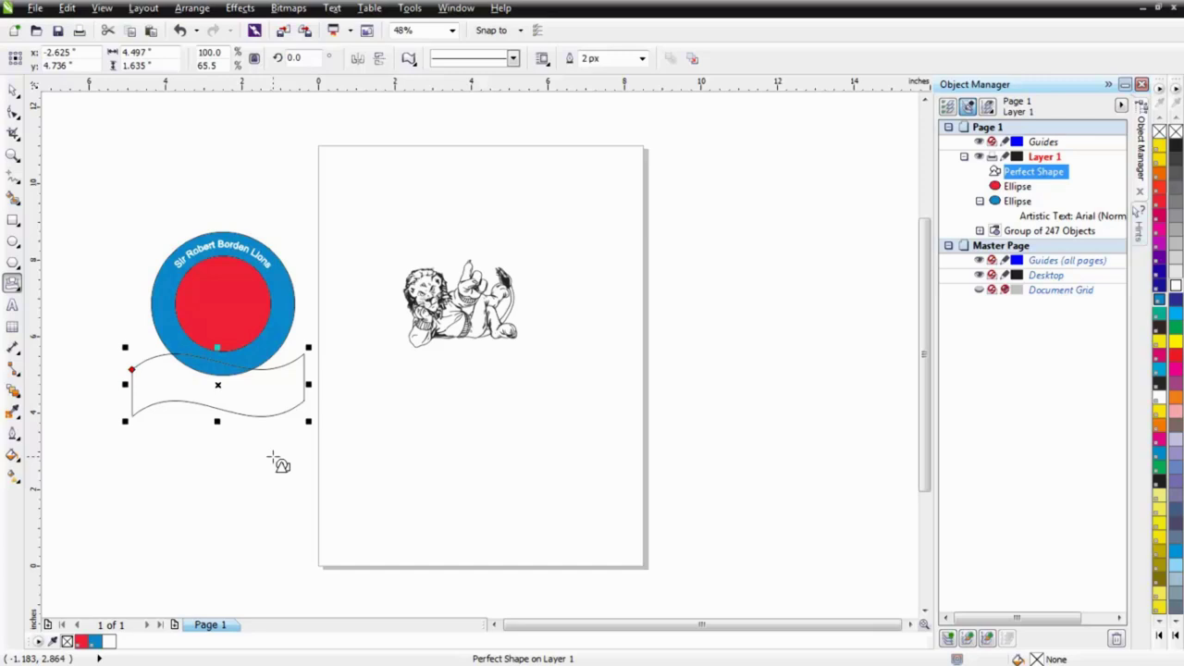
Type 'SRB Lions' as a new text line below the banner
click(13, 305)
click(170, 510)
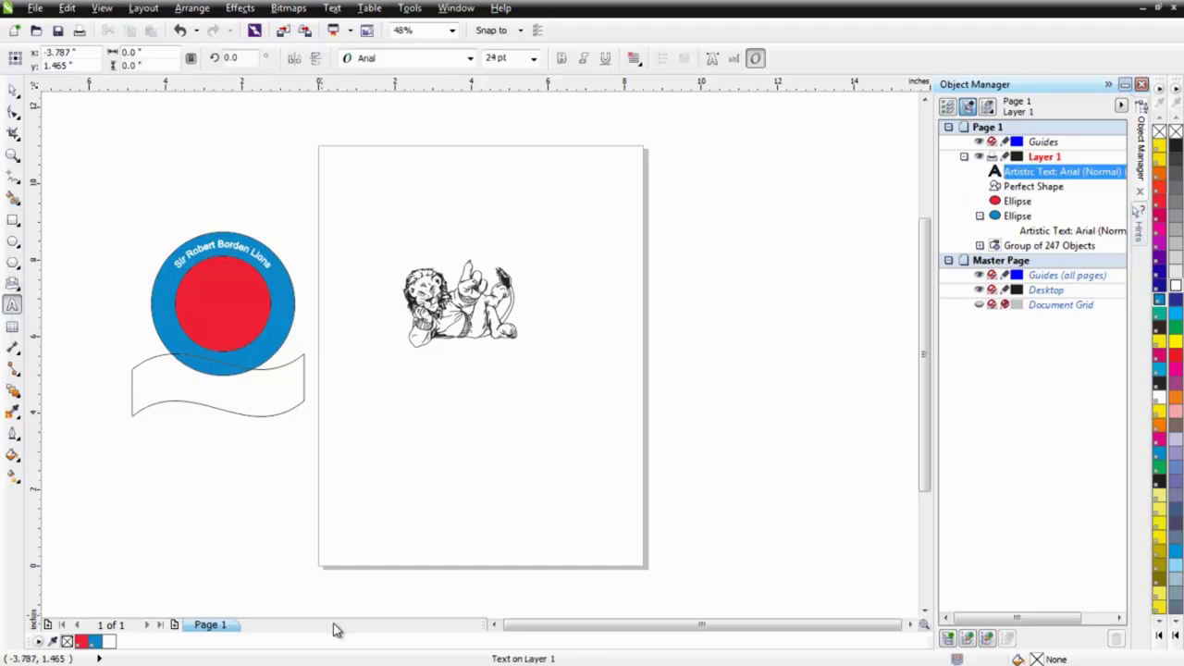
text(SRB Lions)
Set the SRB Lions text in Arial Black at 48 pt
click(190, 505)
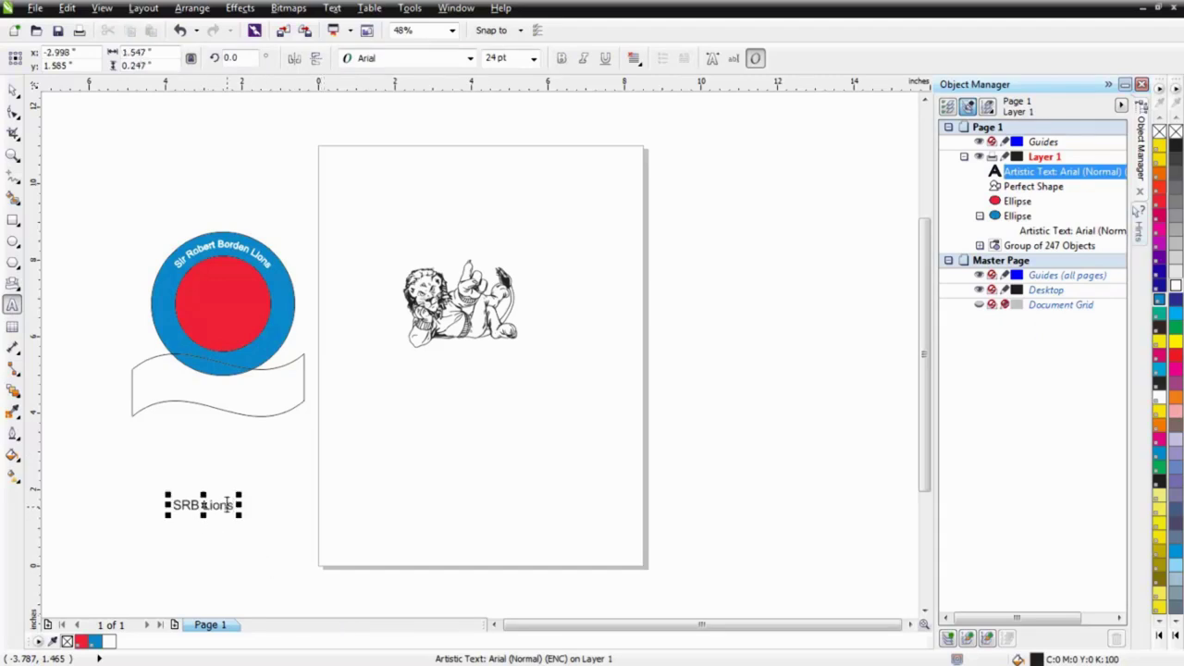
drag(233, 504, 160, 496)
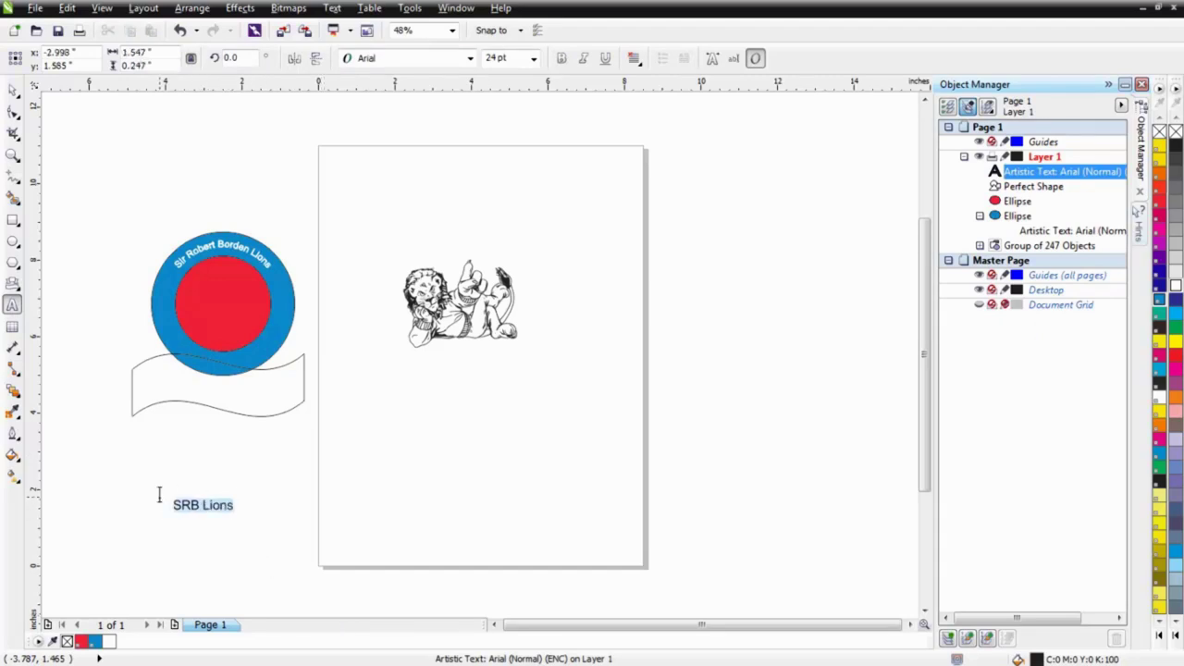
click(470, 59)
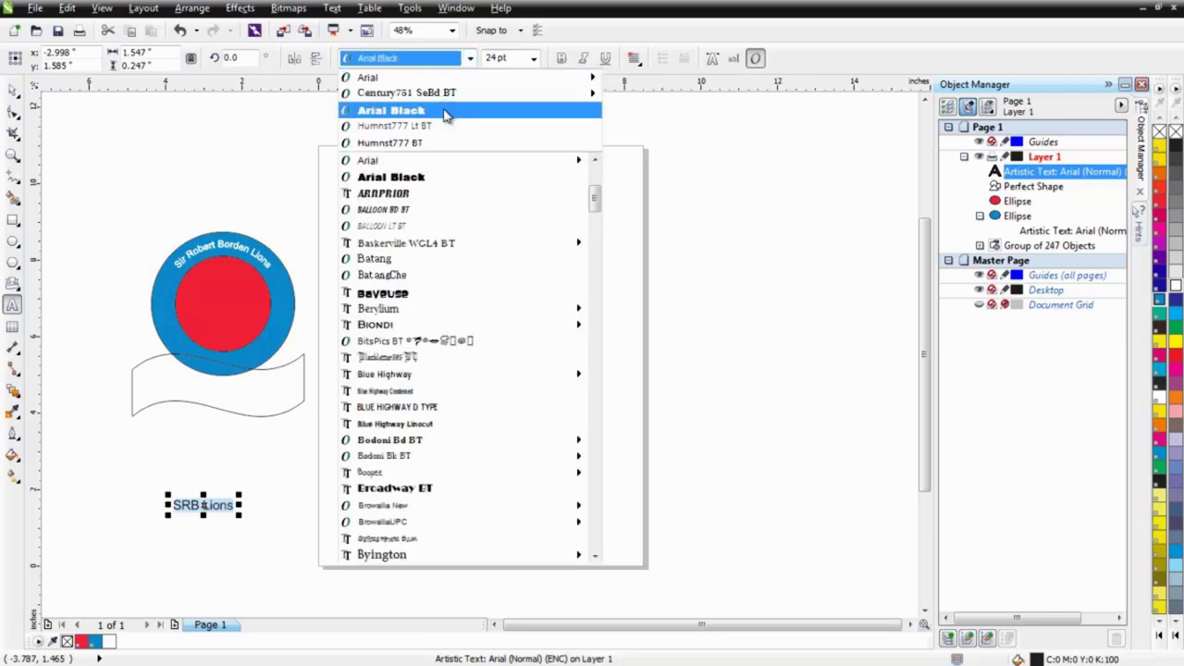
click(444, 112)
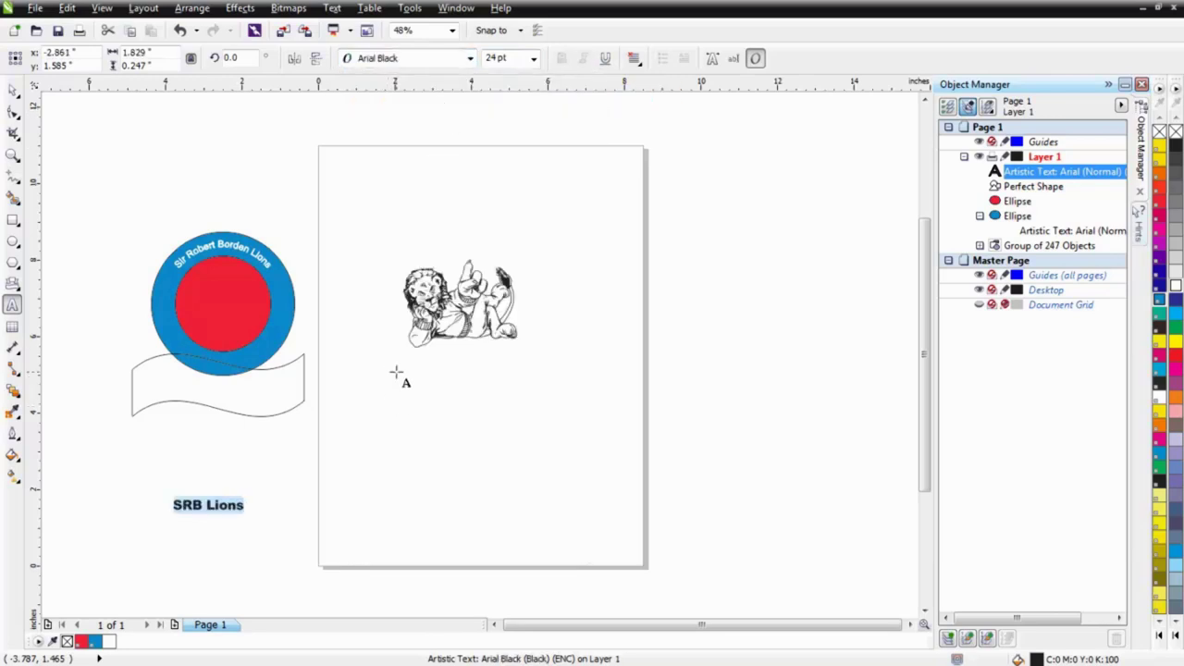
click(534, 58)
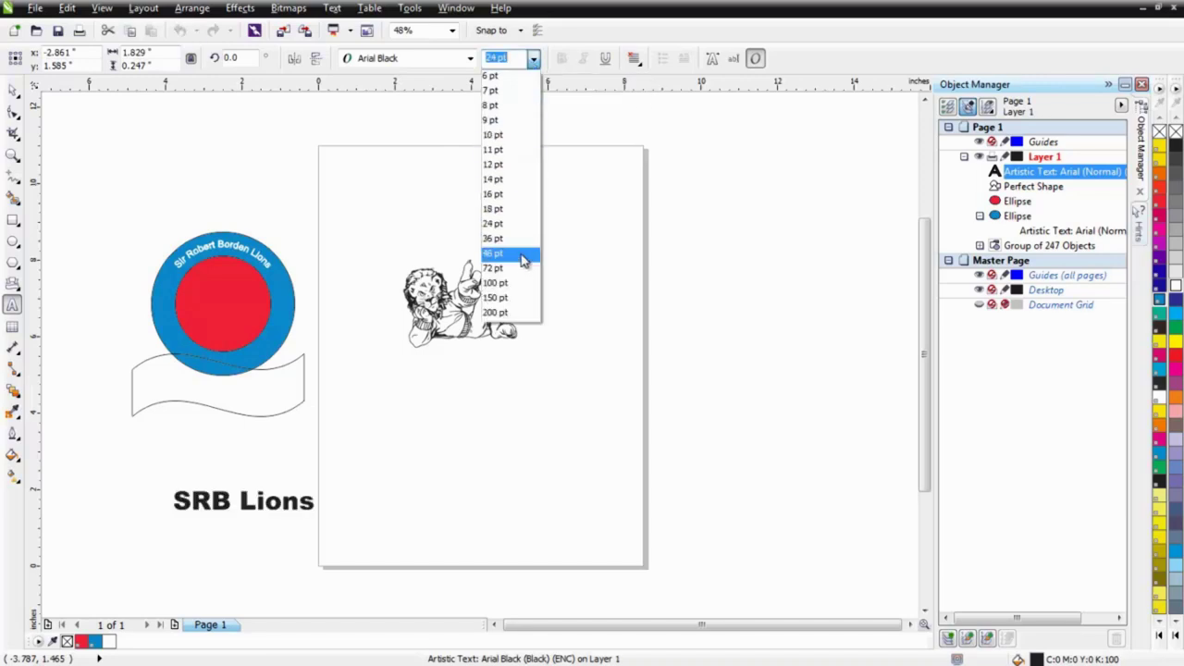
click(520, 256)
key(Escape)
scroll(425, 418, up, 1)
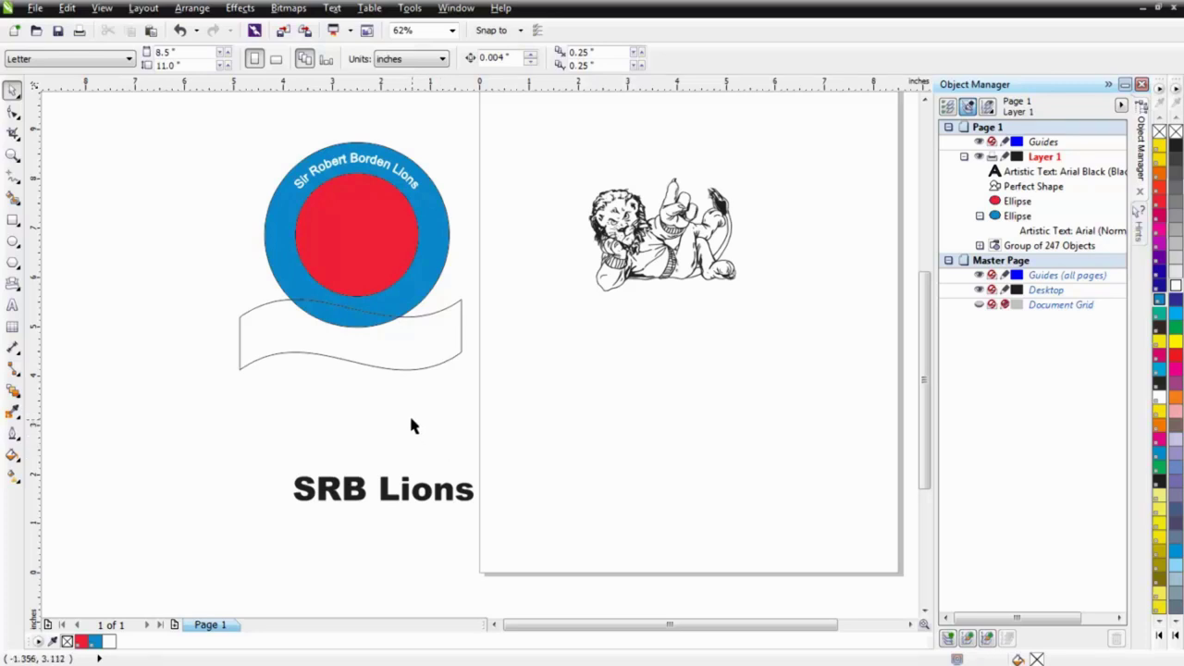
Fill the wavy ribbon banner white over the blue ring, then select the SRB Lions text
click(401, 342)
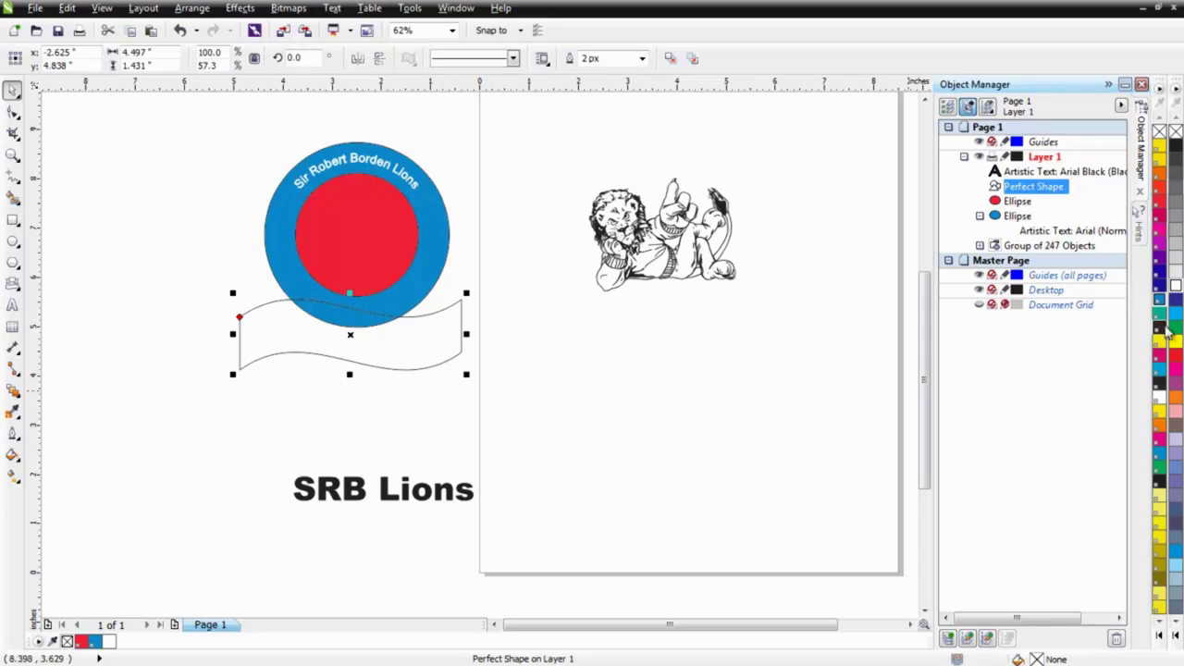
click(1176, 294)
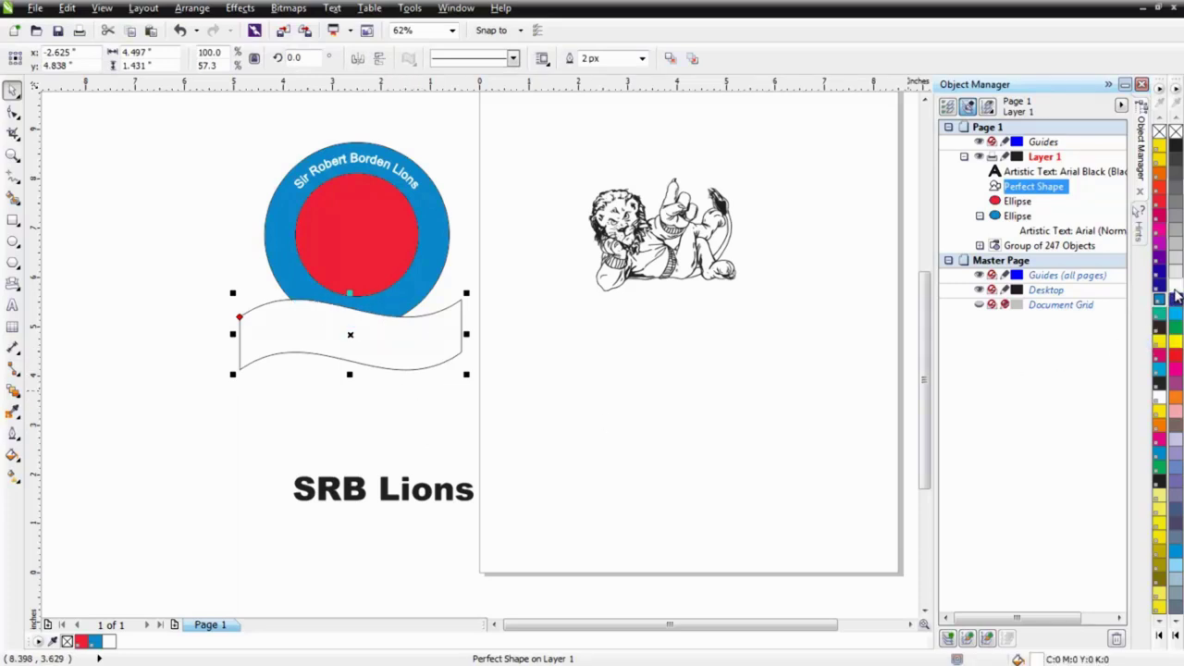
click(468, 423)
key(Tab)
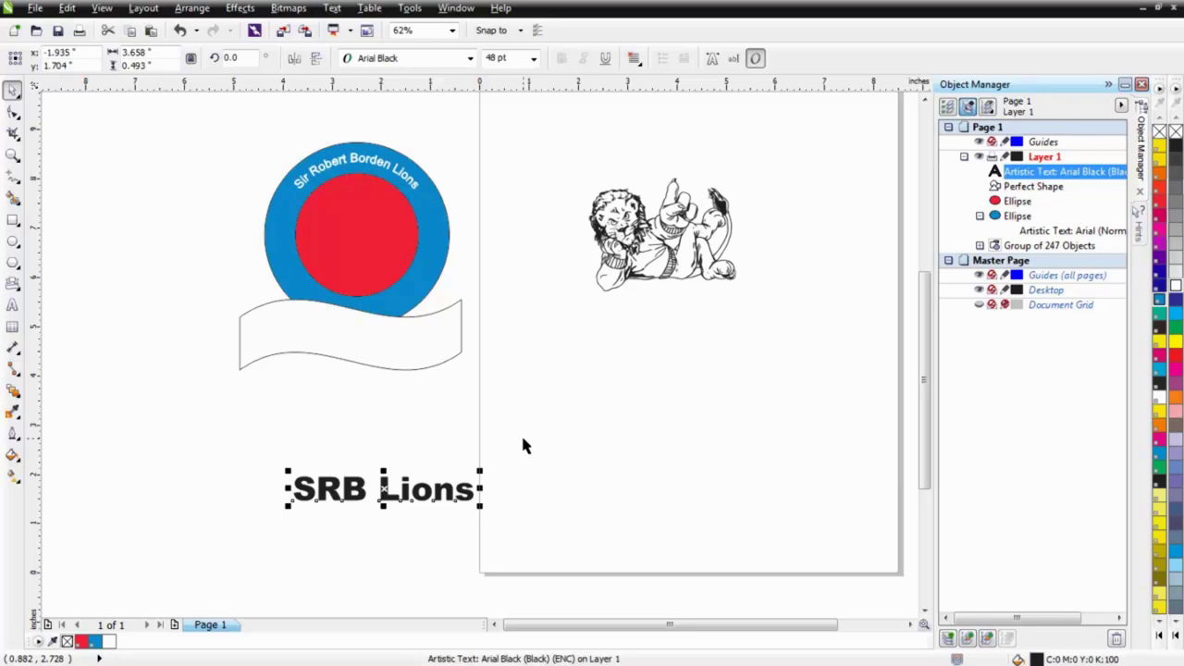
Fit the SRB Lions text to the banner path, mirroring it horizontally and vertically to read upright
click(334, 8)
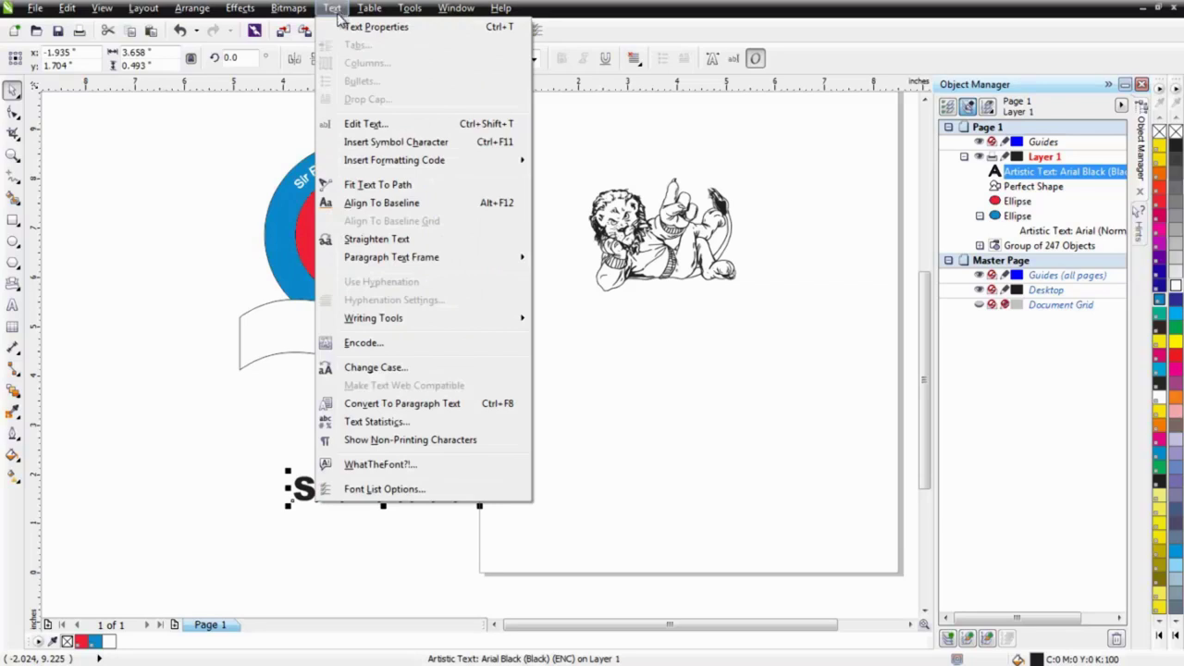
click(379, 185)
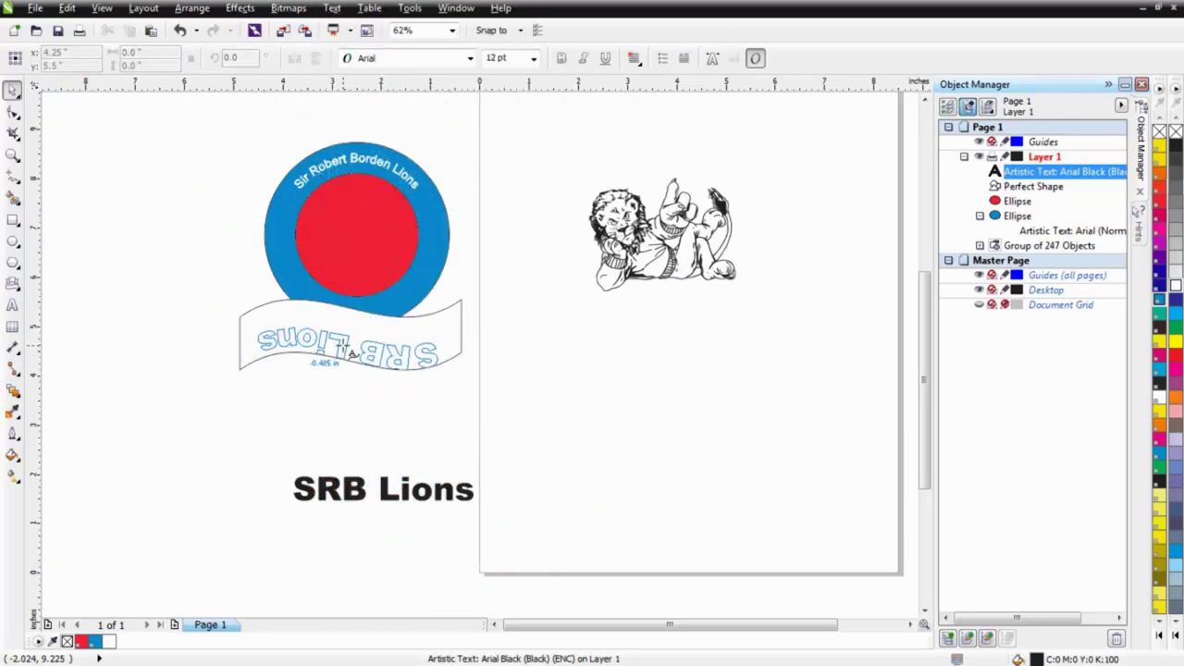
click(345, 348)
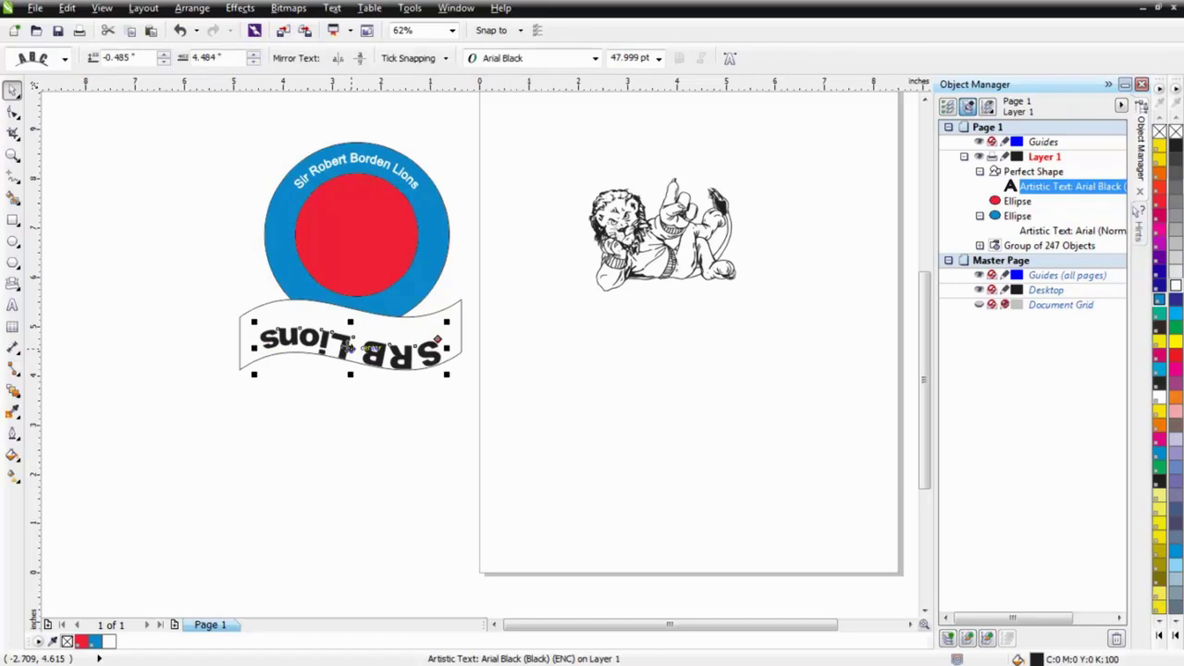
click(342, 63)
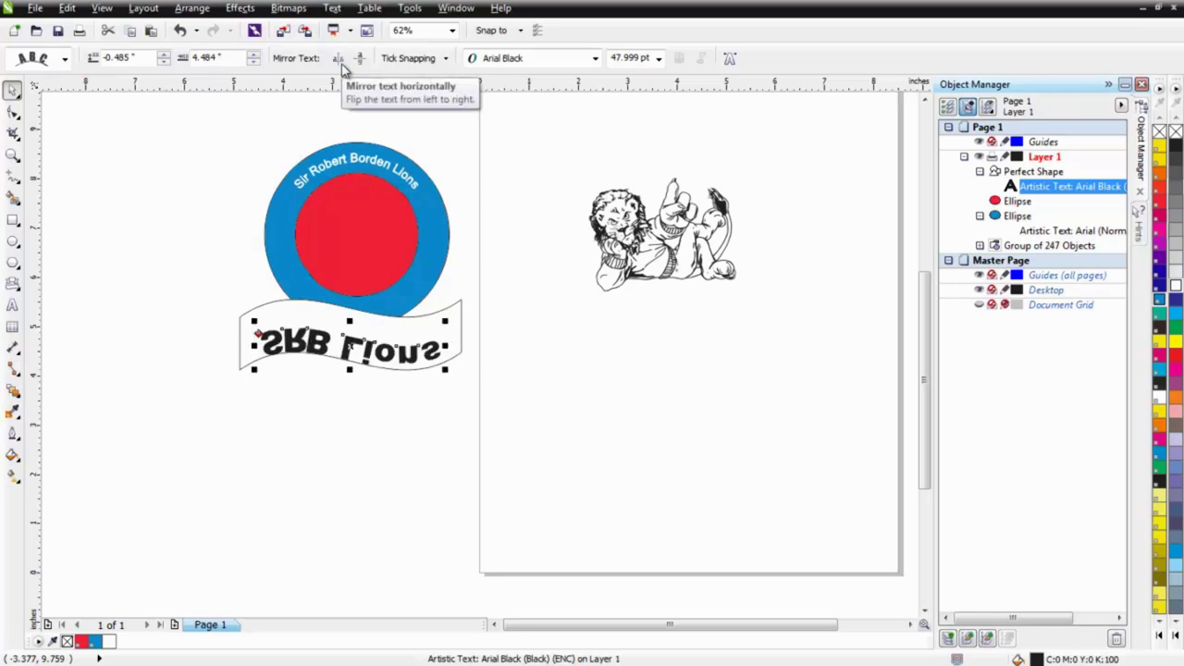
click(361, 65)
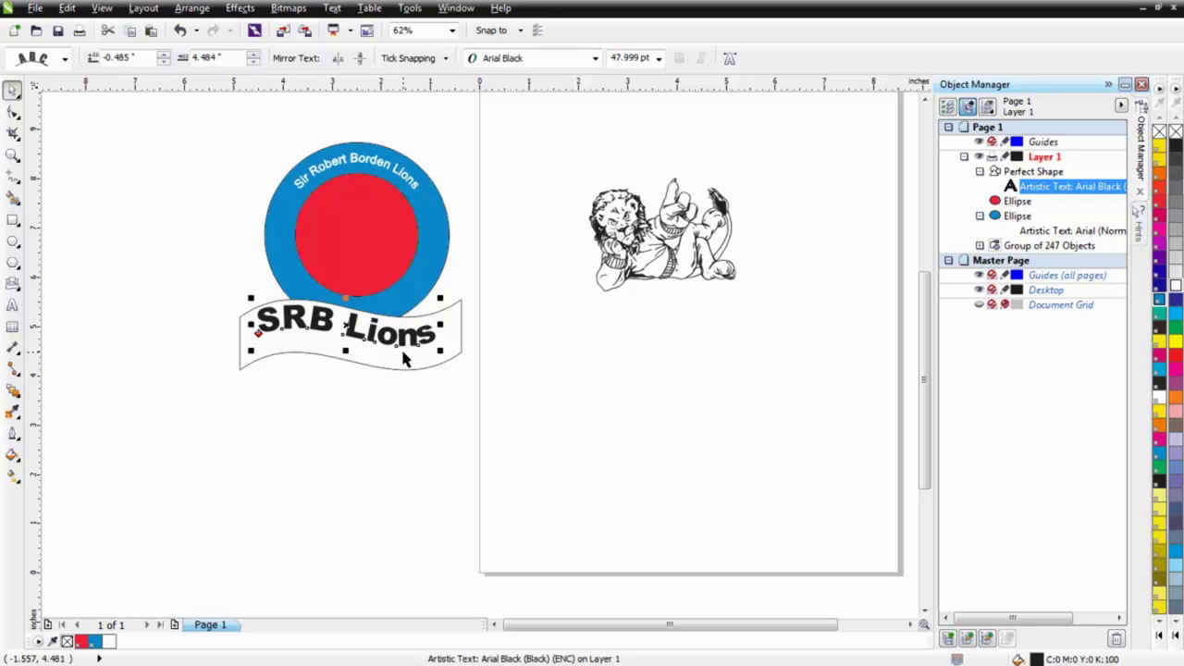
click(387, 449)
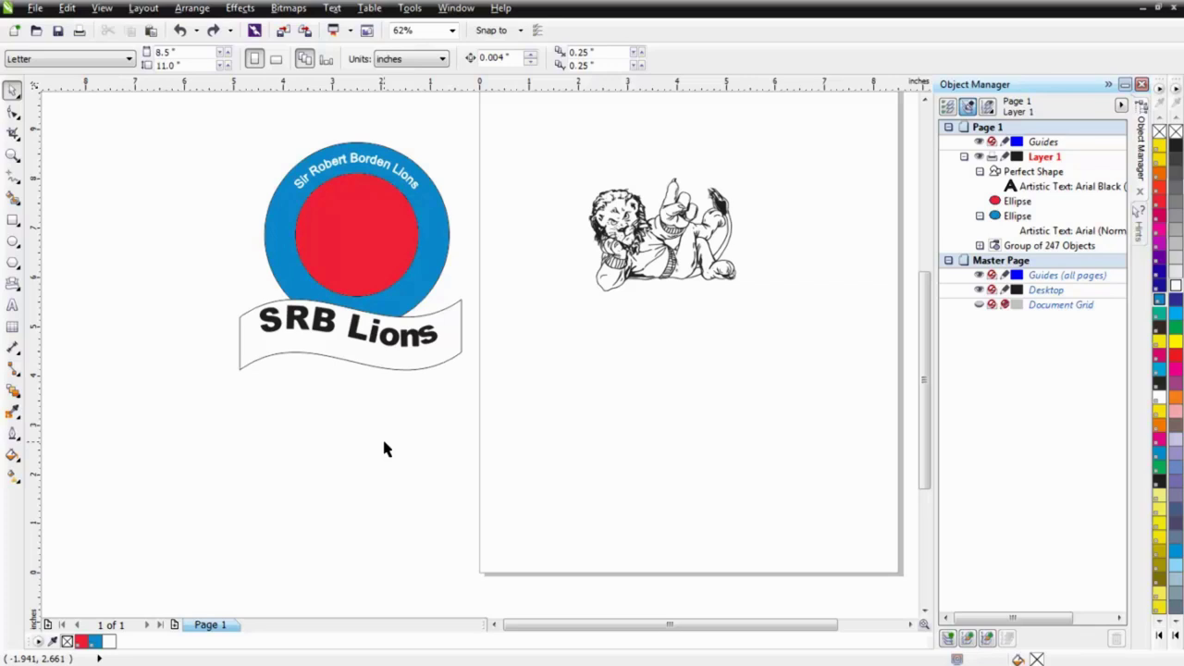
click(330, 328)
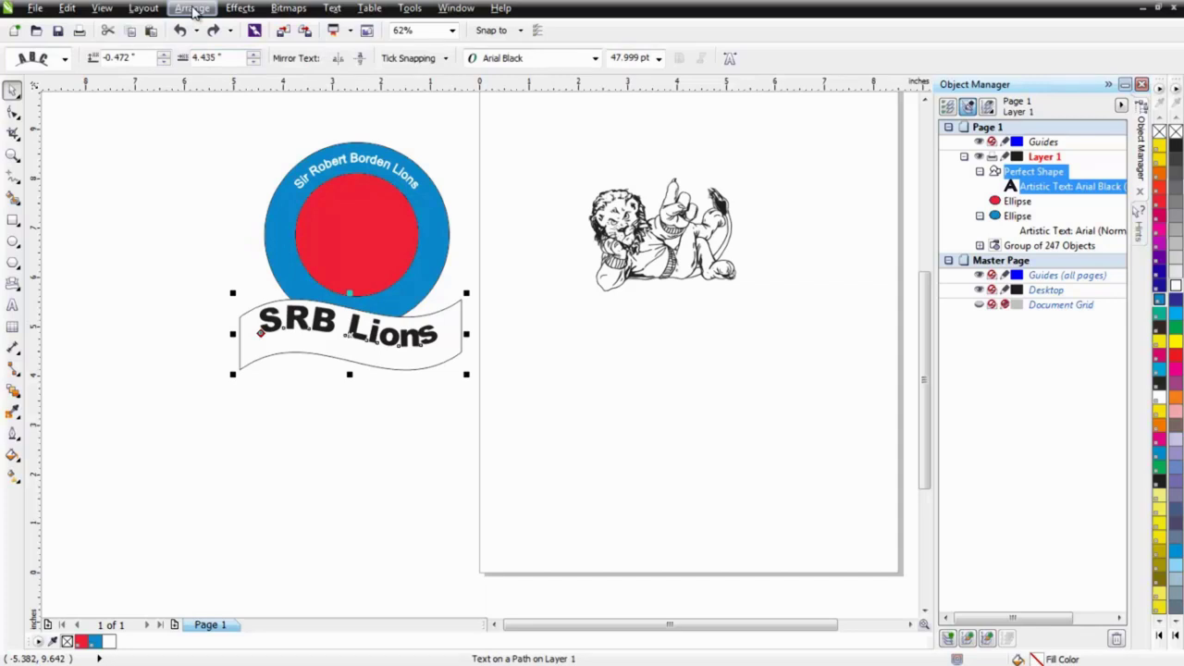
Convert the banner text to curves and nudge the SRB Lions lettering slightly lower
click(193, 8)
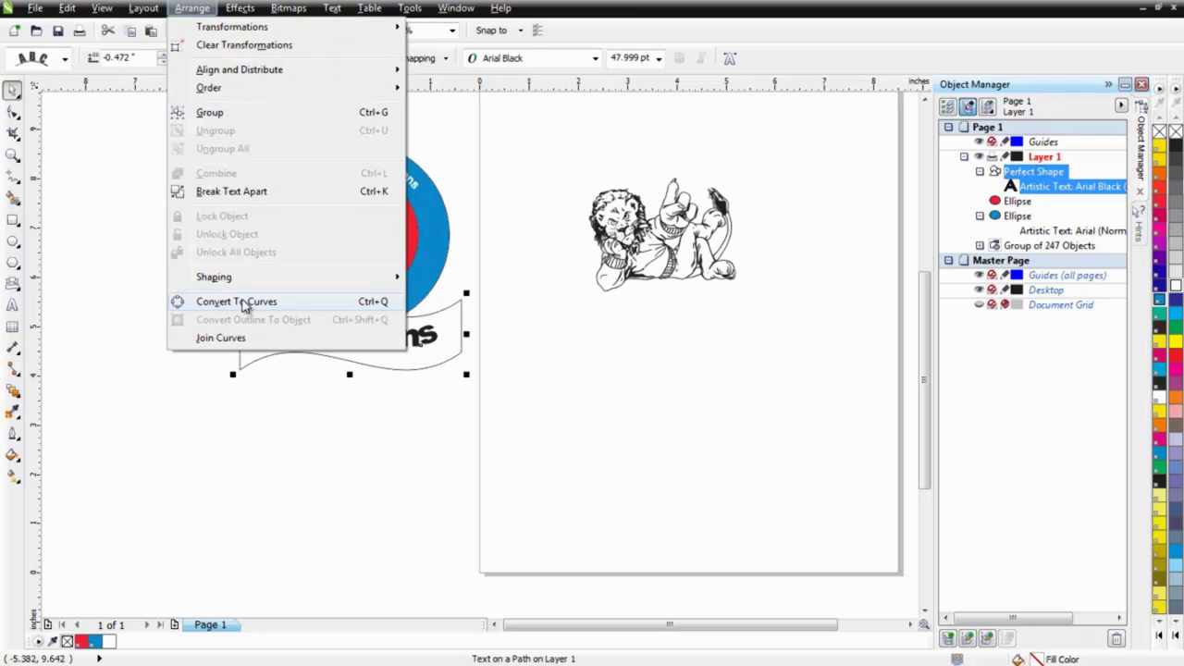
click(242, 304)
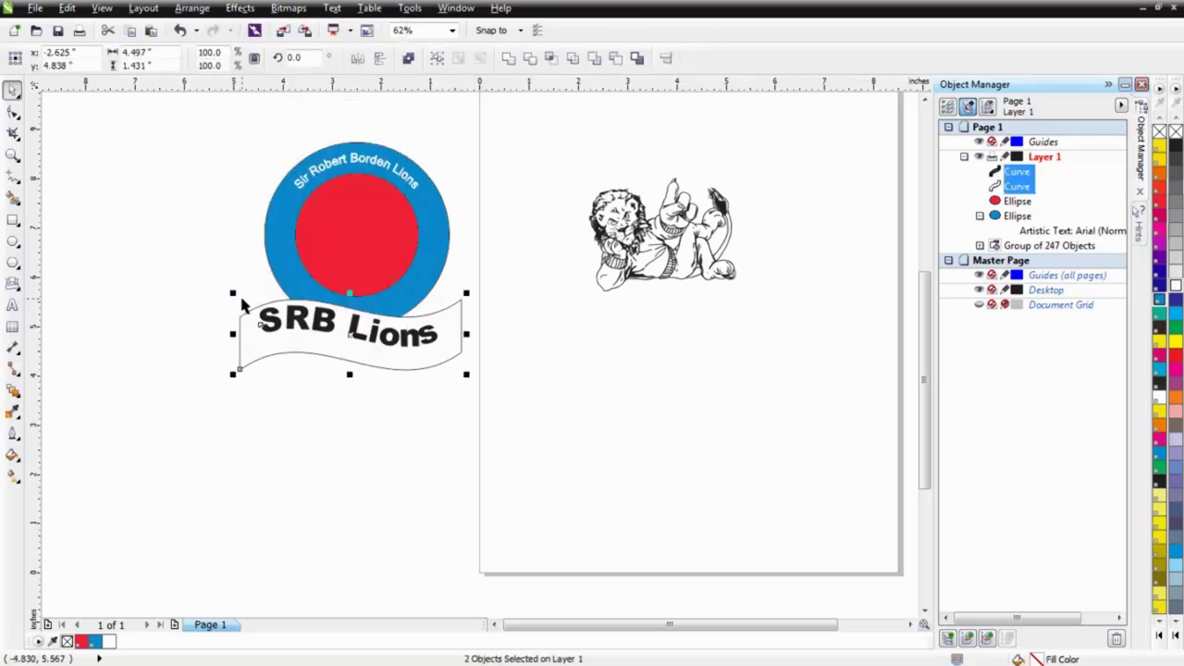
click(353, 408)
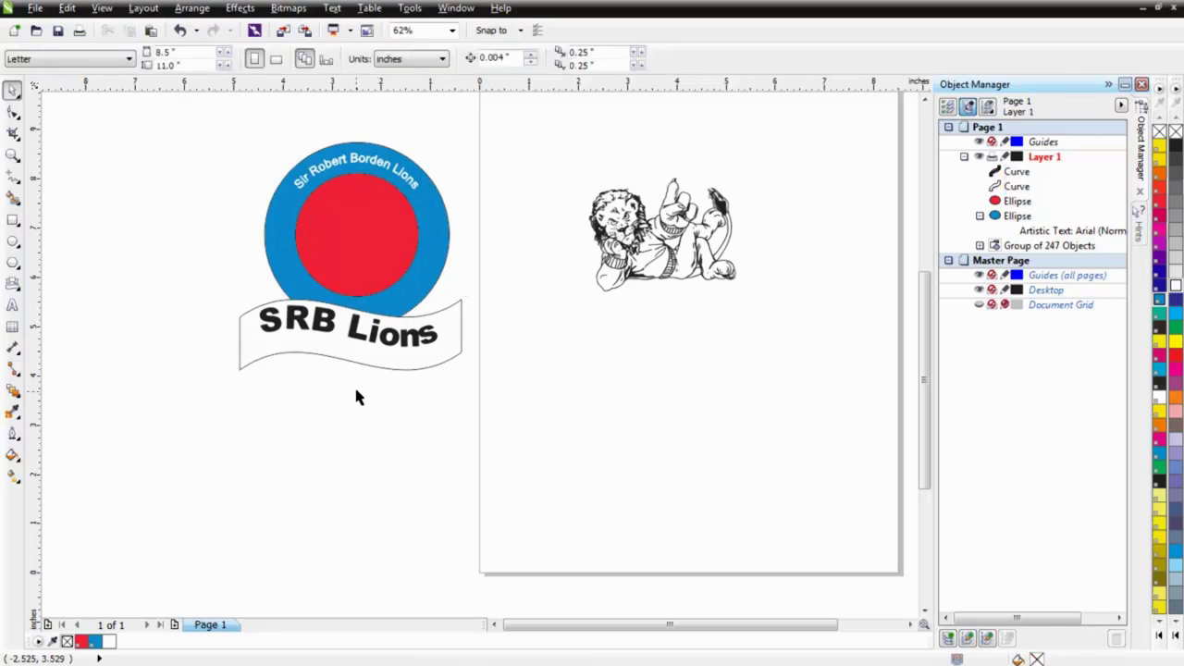
click(357, 339)
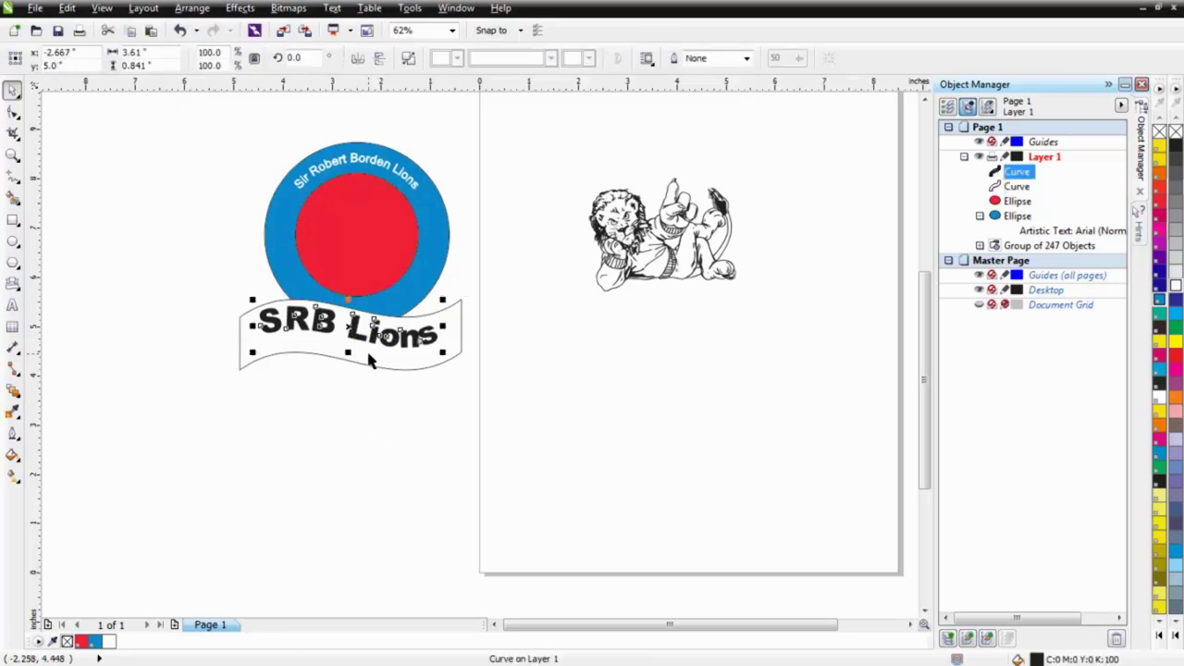
drag(368, 359, 368, 359)
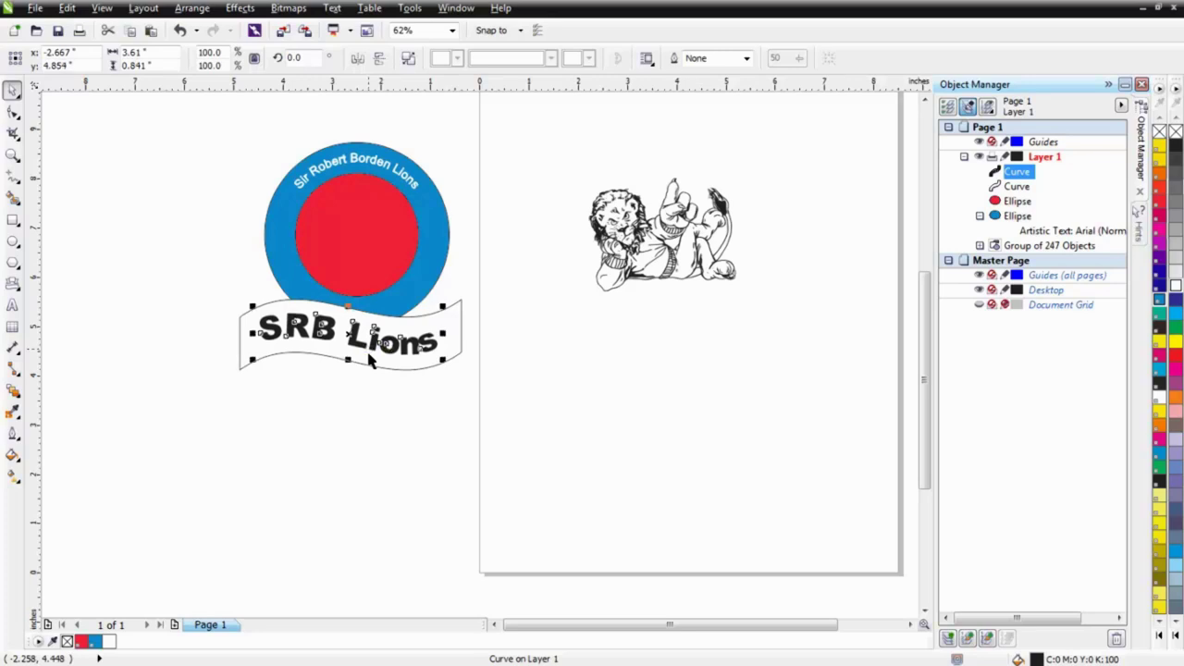
click(355, 474)
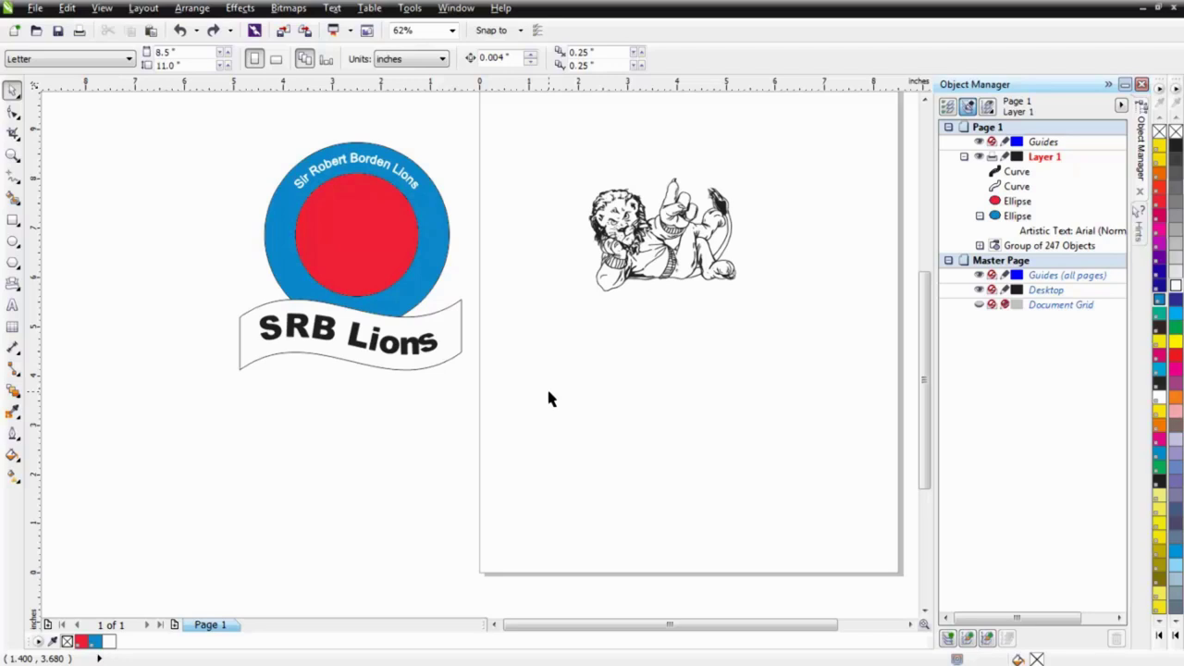
Move the lion clipart onto the red circle and bring it to the front
click(680, 243)
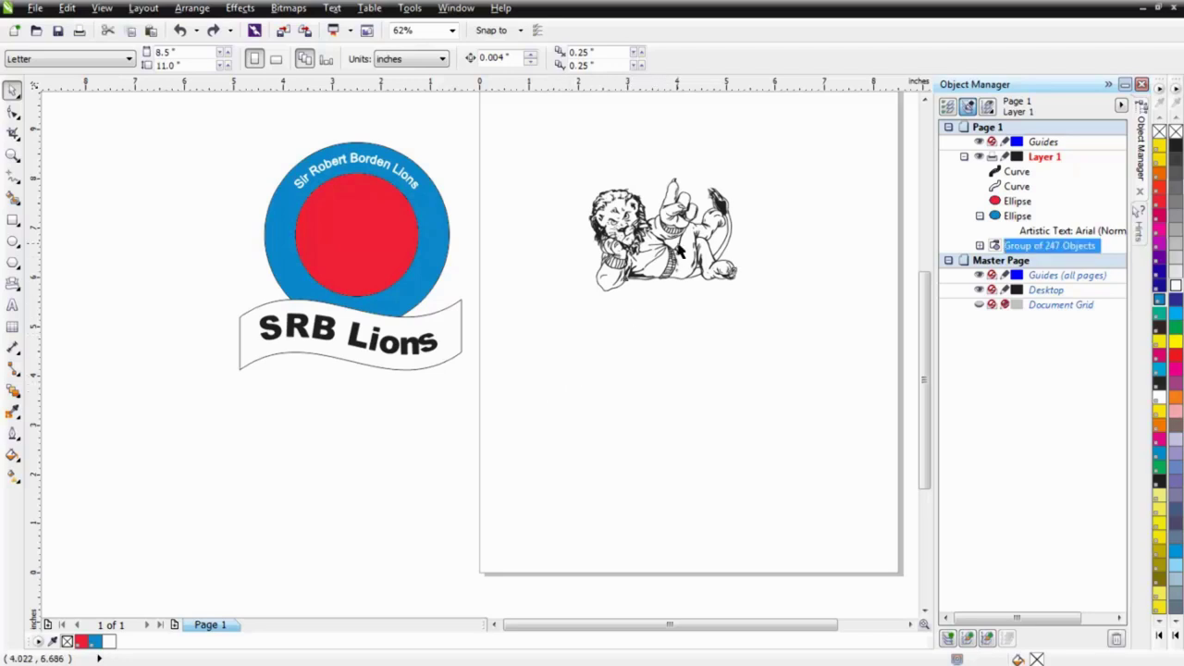
mouse_move(680, 242)
mouse_down()
mouse_move(384, 237)
mouse_move(393, 244)
mouse_up()
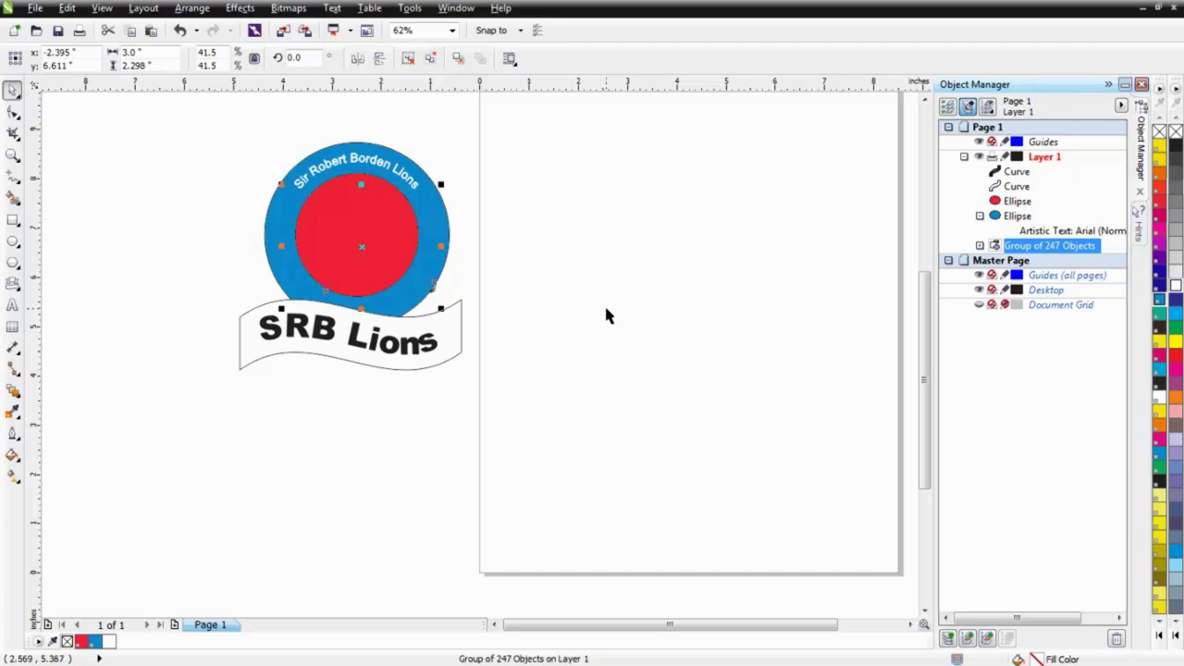
key(ctrl+Page_Up)
key(ctrl+Page_Up)
key(ctrl+Page_Up)
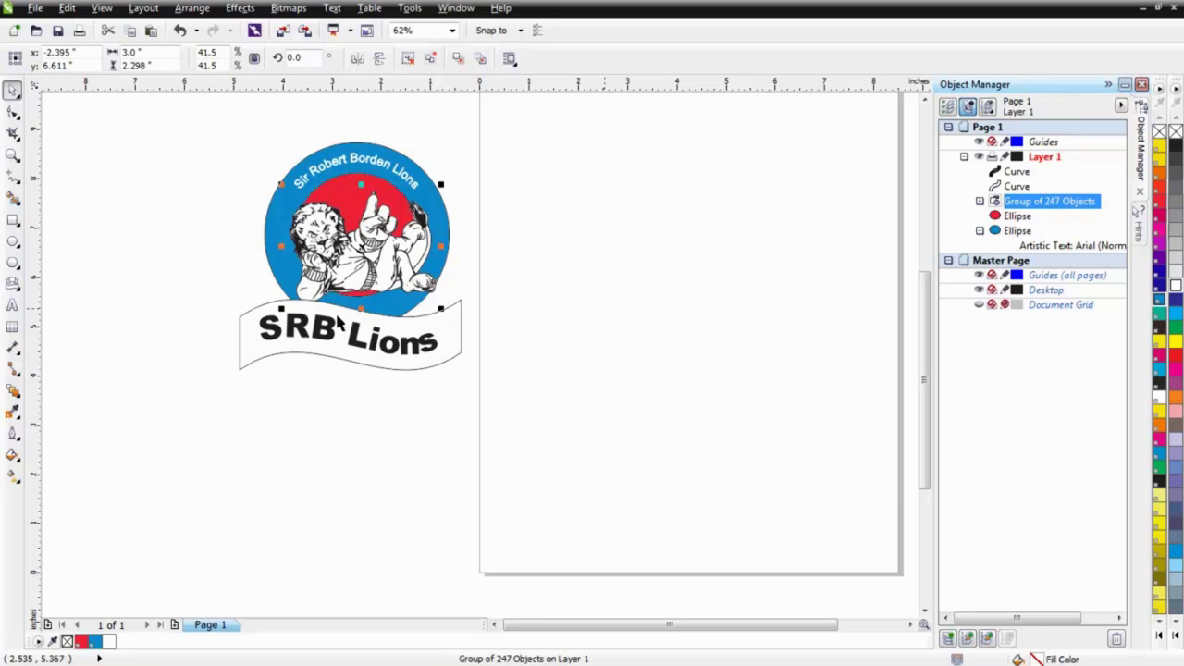
Type the tagline 'The Strength of Pride is in the Heart' below the banner
click(13, 307)
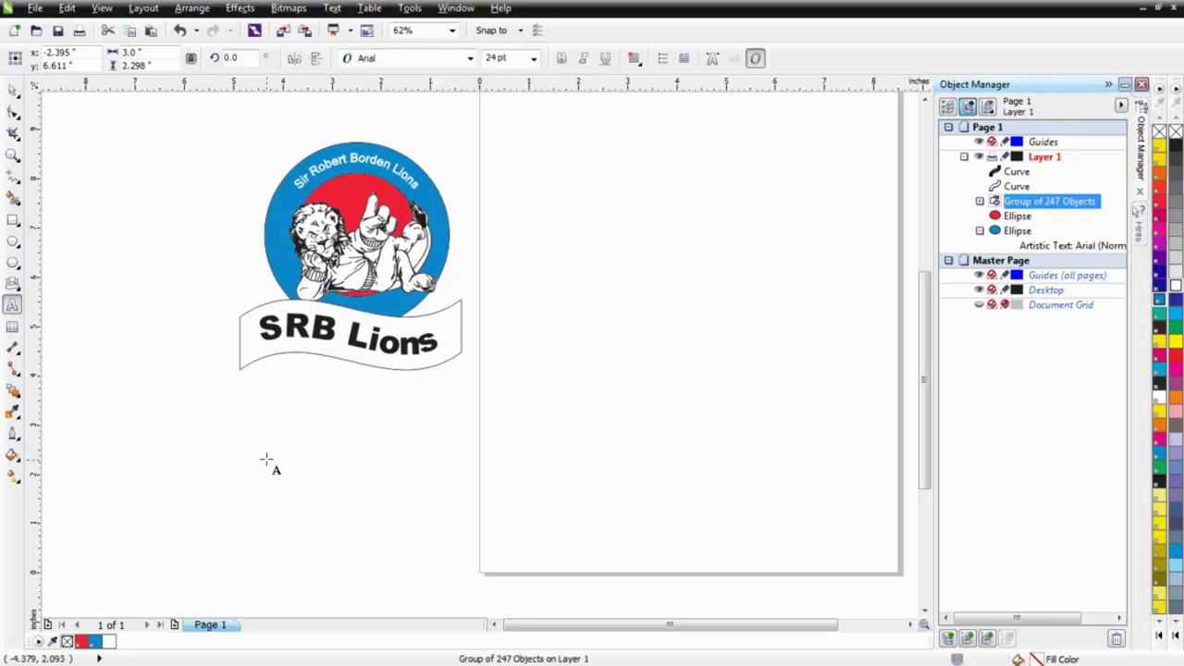
click(241, 451)
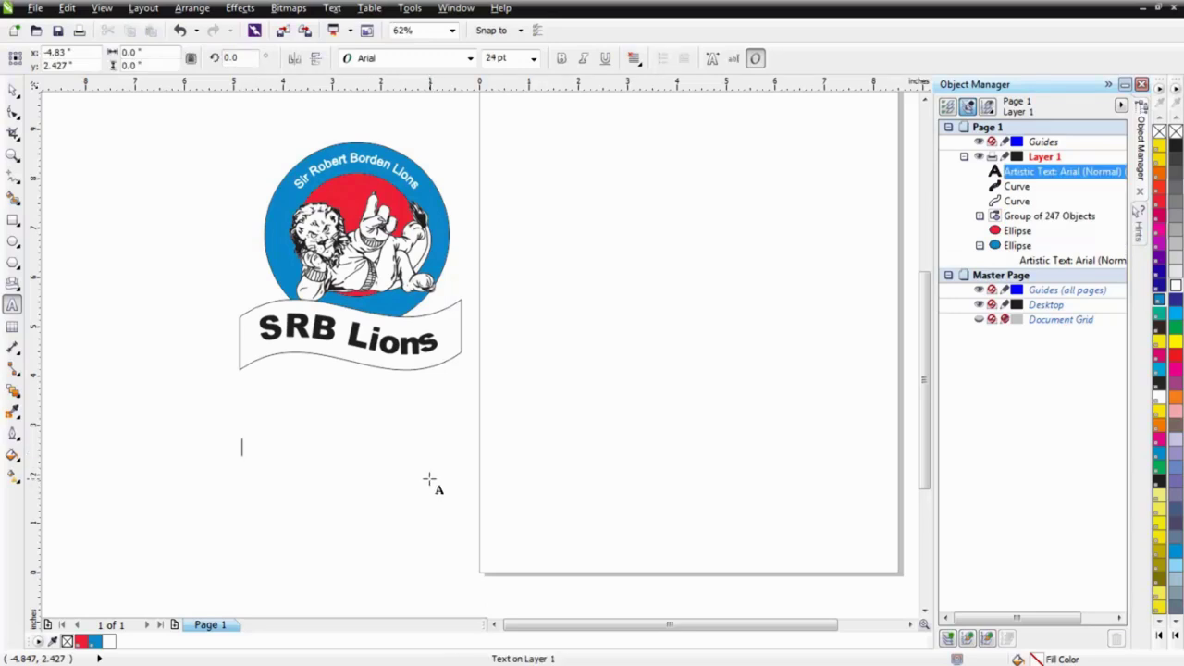
text(The)
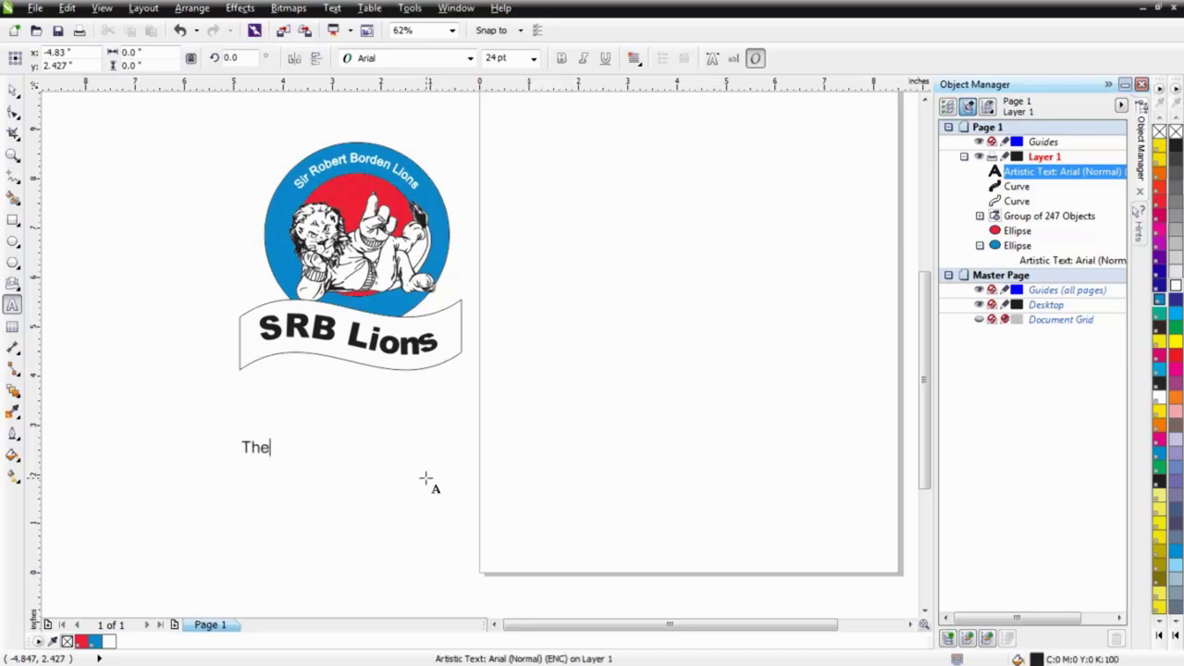
text( Strength of Pride is in the Heart)
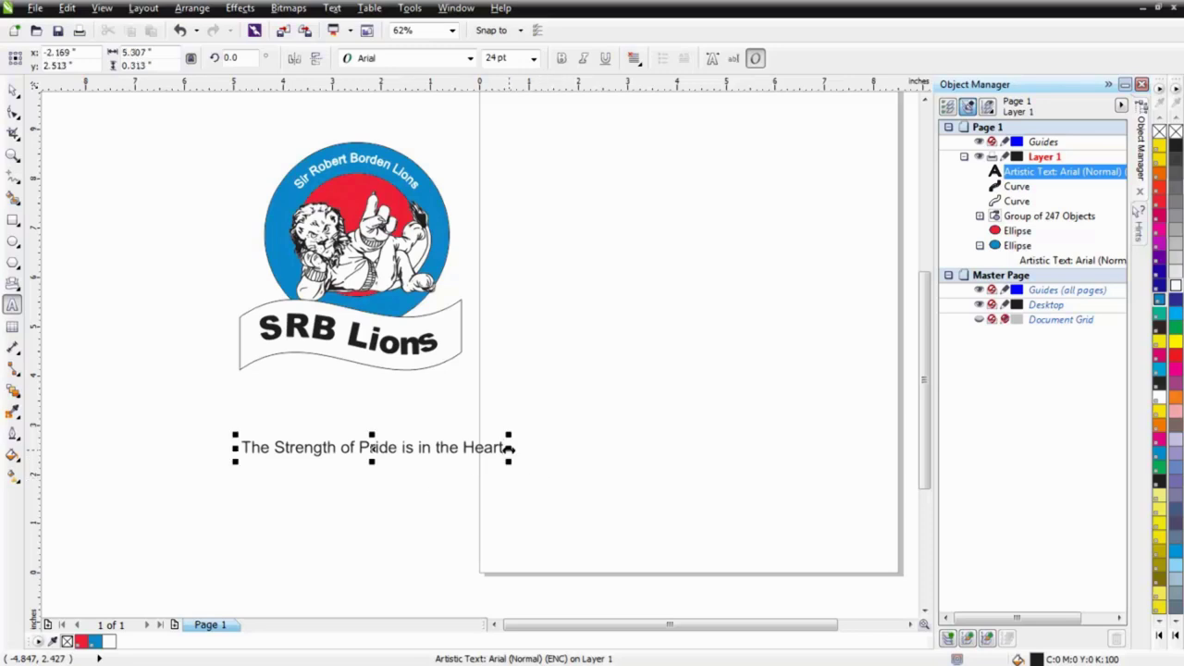
Set the tagline to 36 pt and move it up just under the banner
drag(505, 447, 240, 439)
click(534, 58)
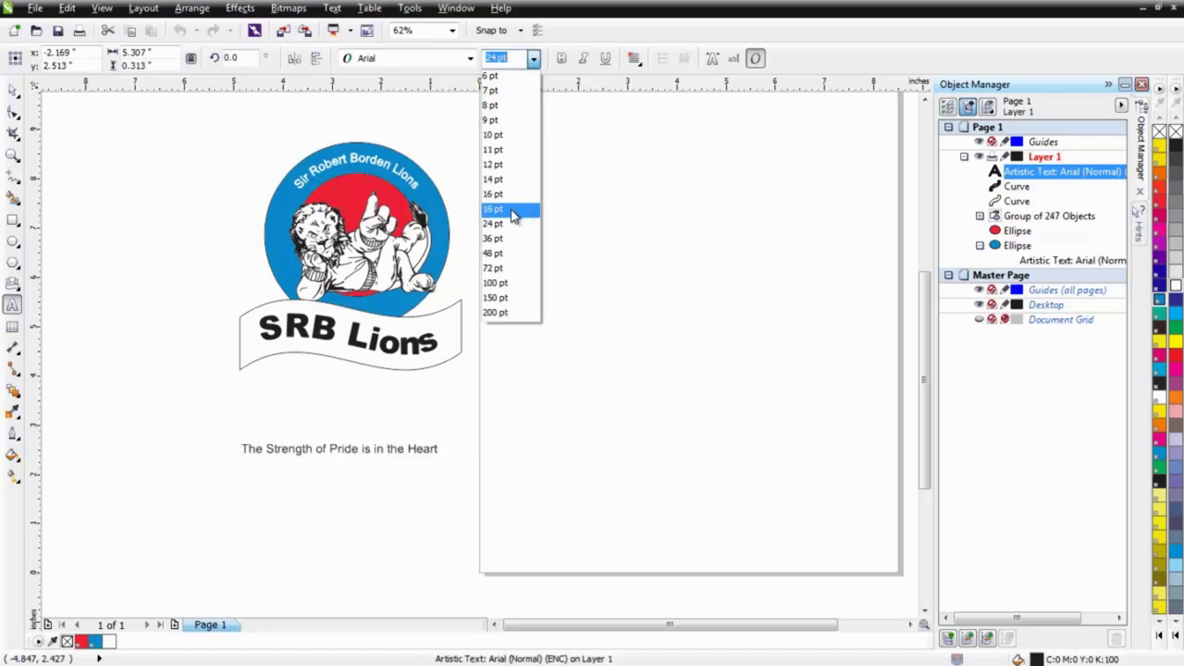
click(514, 239)
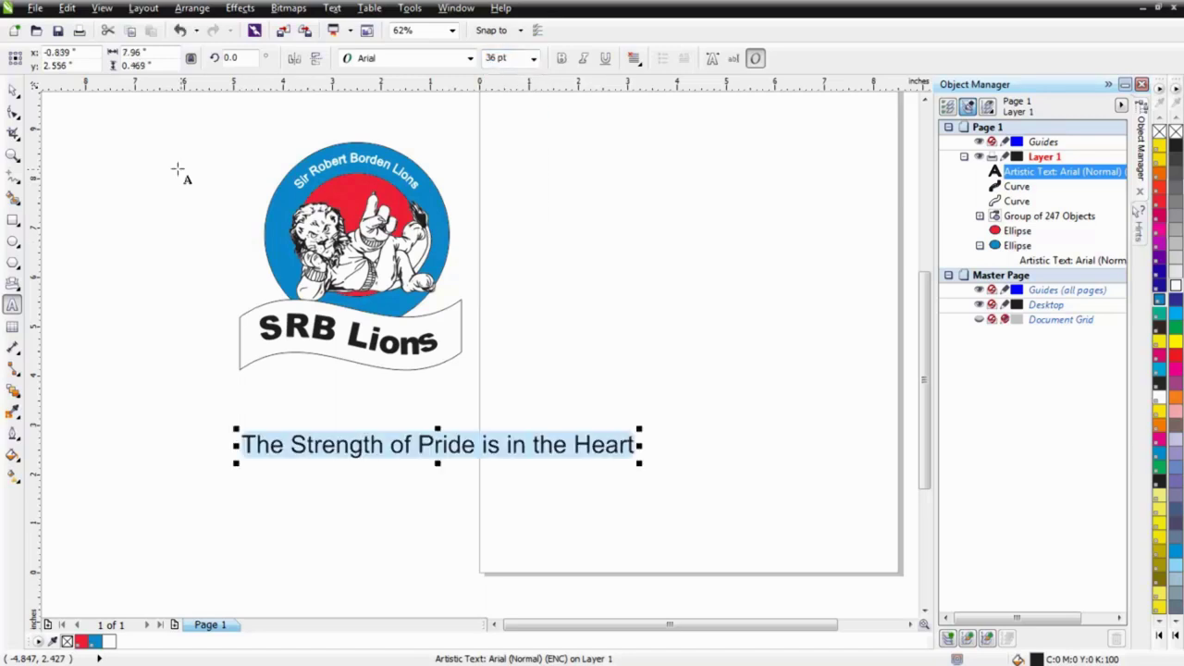
click(13, 90)
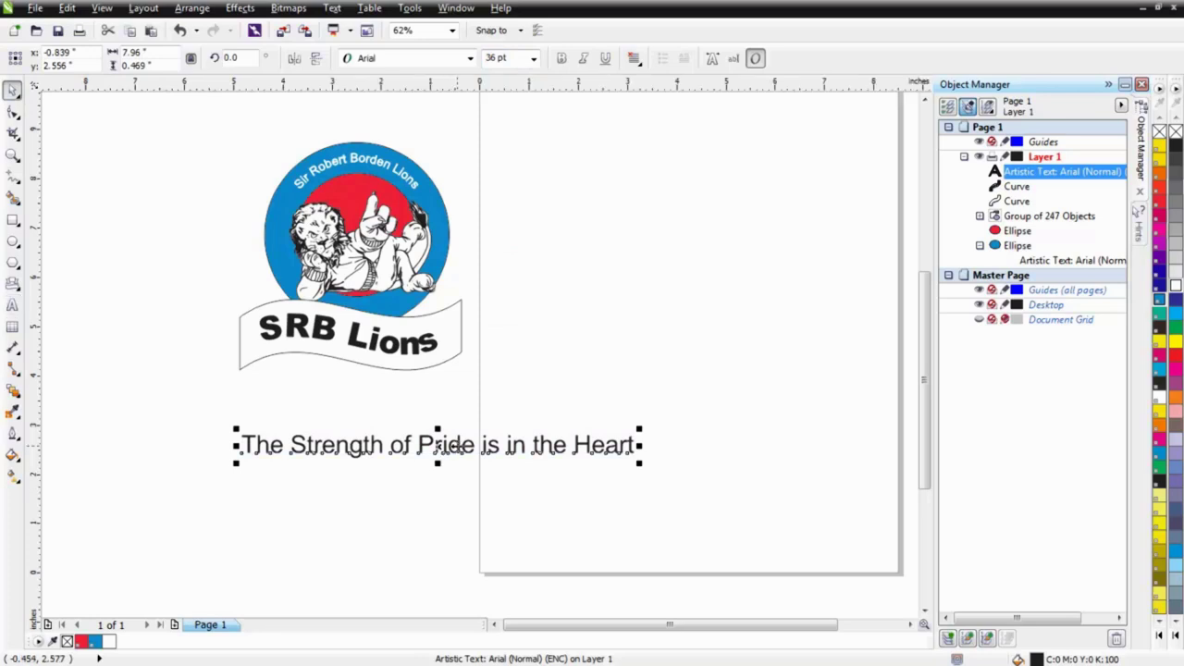
drag(438, 446, 360, 396)
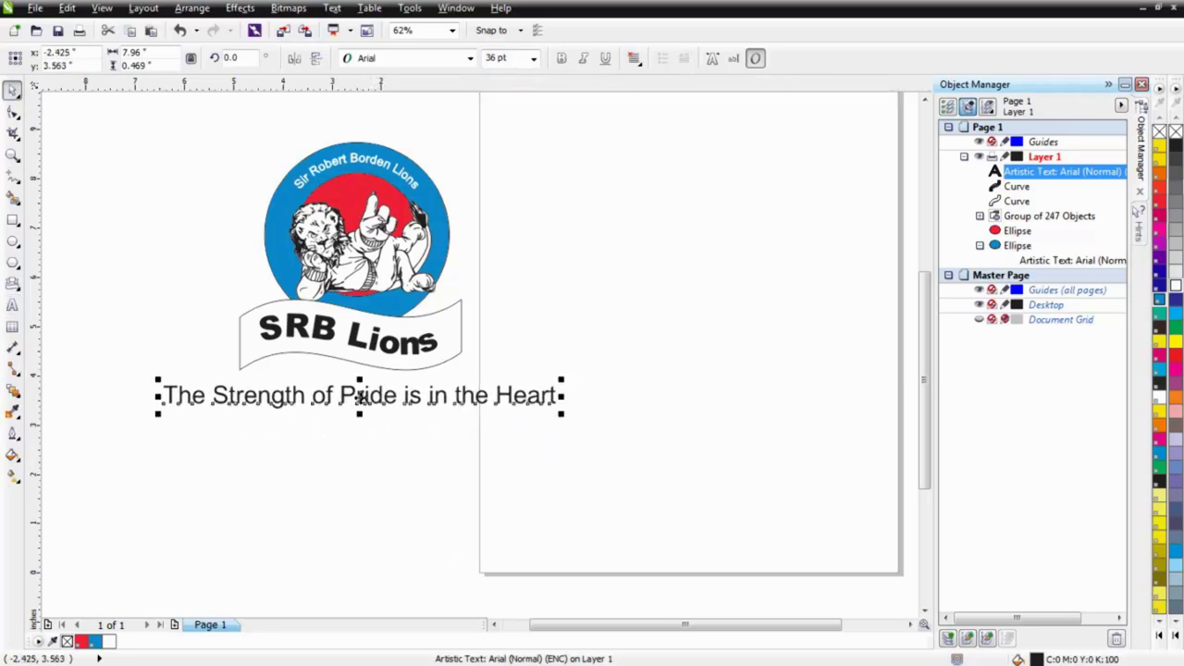
click(448, 506)
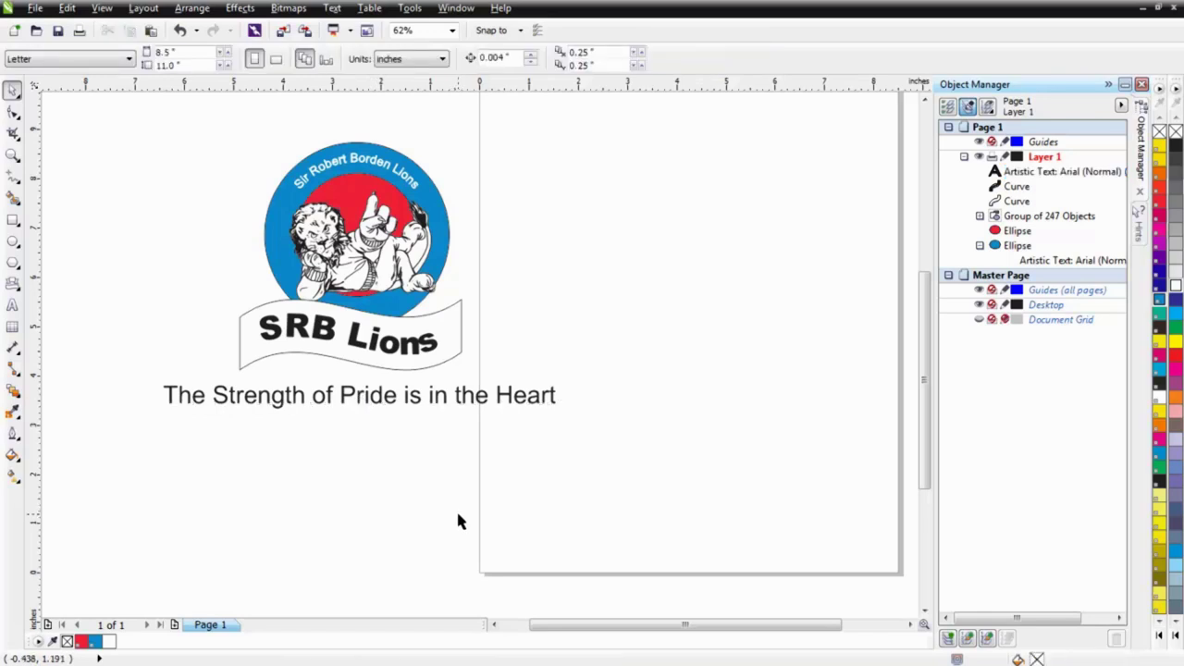